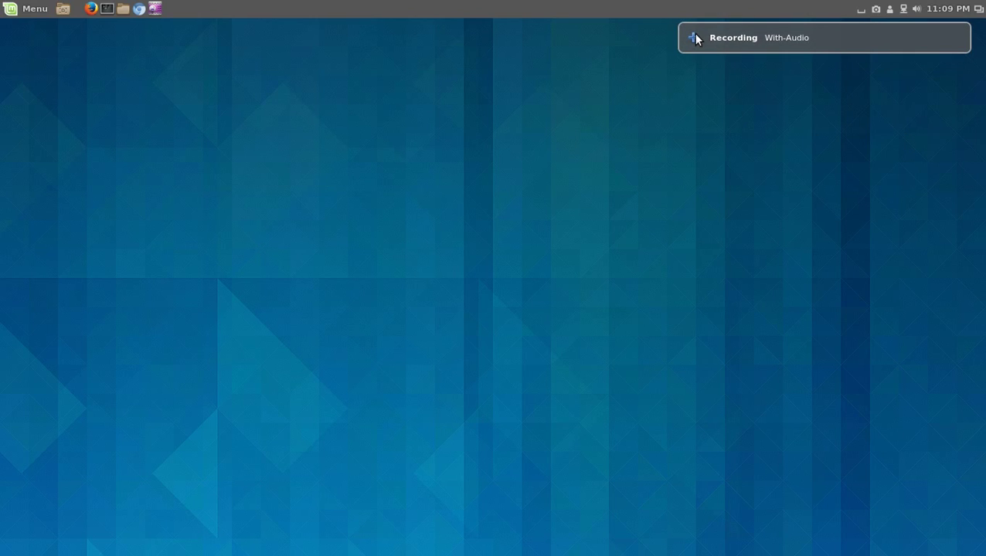
Step: Glance at the calendar, then expand the sound menu's launchable players: Amarok, Rhythmbox and VLC
{"action": "left_click", "coordinate": [695, 37]}
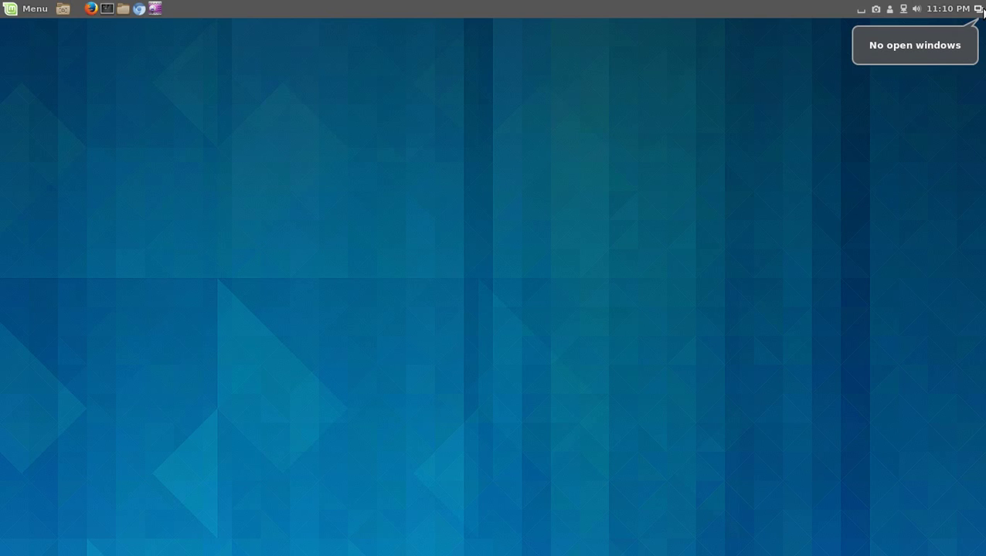
{"action": "left_click", "coordinate": [947, 9]}
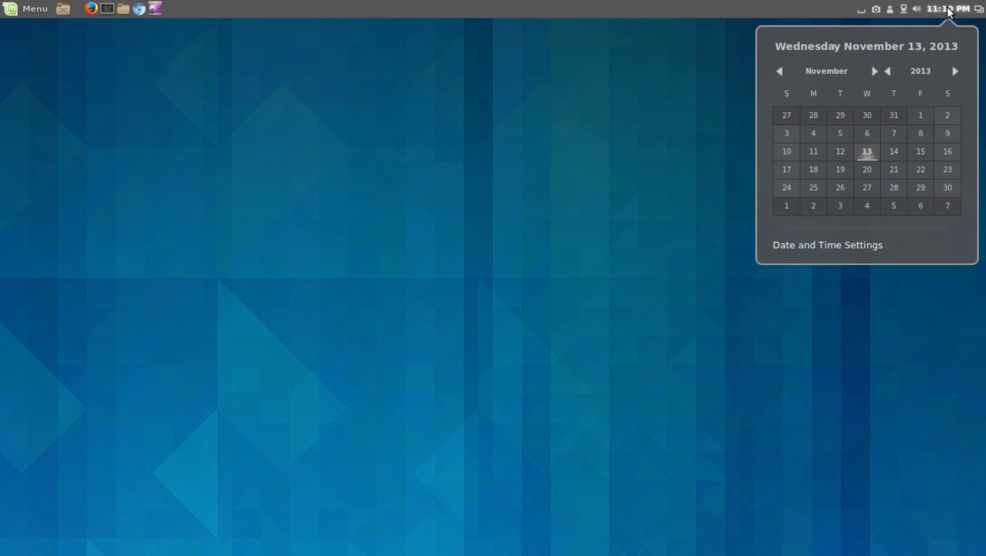
{"action": "left_click", "coordinate": [932, 8]}
{"action": "left_click", "coordinate": [918, 9]}
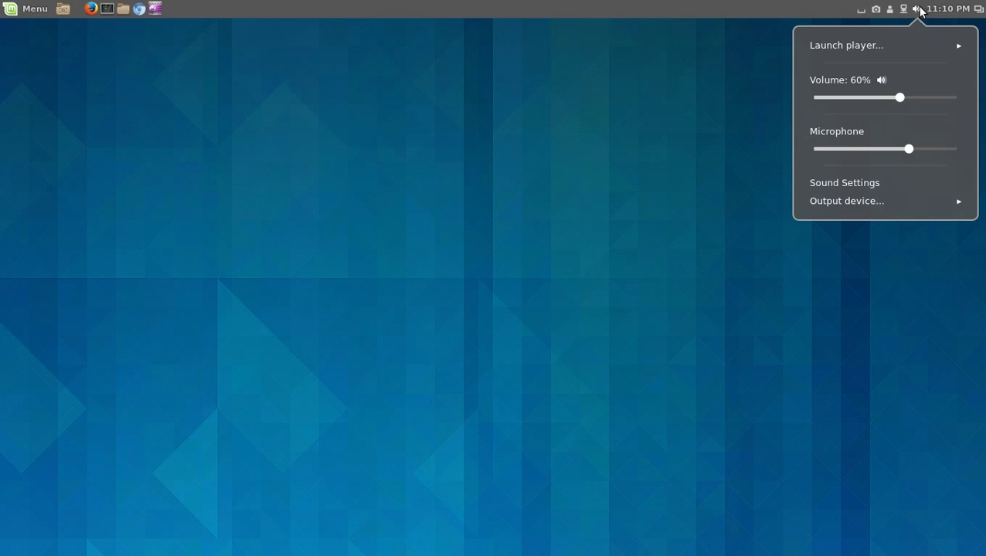
{"action": "left_click", "coordinate": [912, 41]}
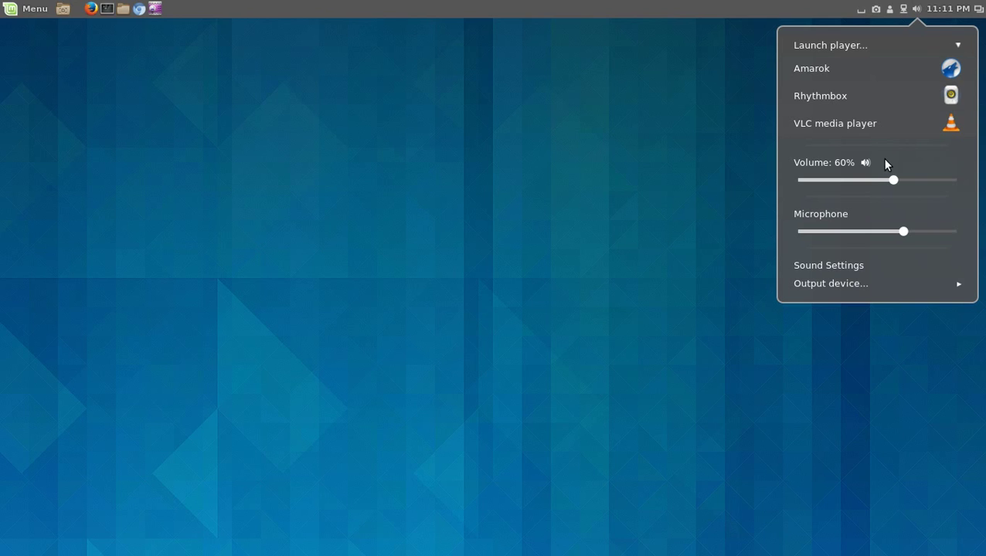
Step: Open Sound Settings and browse the Input, Sound Effects and Applications tabs, ending on Input
{"action": "left_click", "coordinate": [836, 265]}
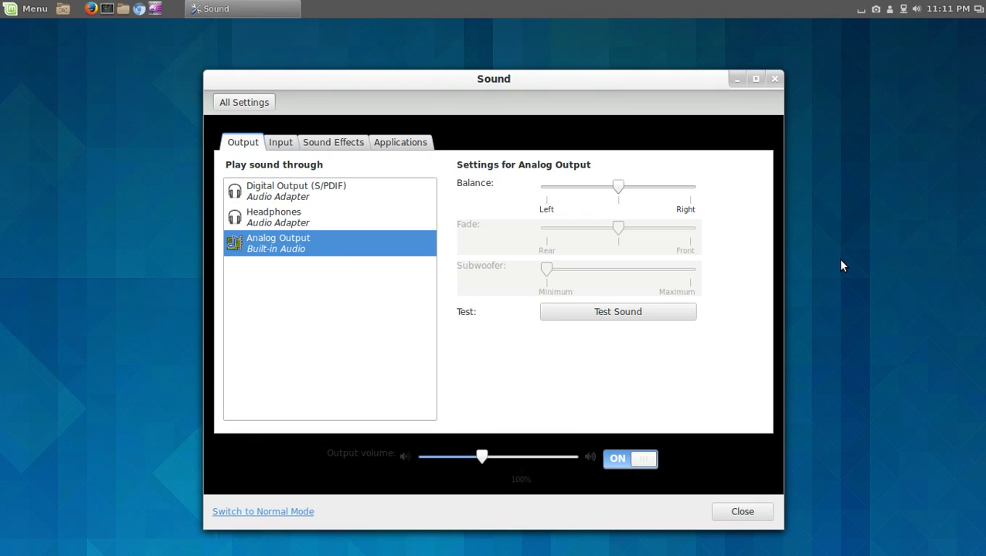
{"action": "left_click", "coordinate": [282, 146]}
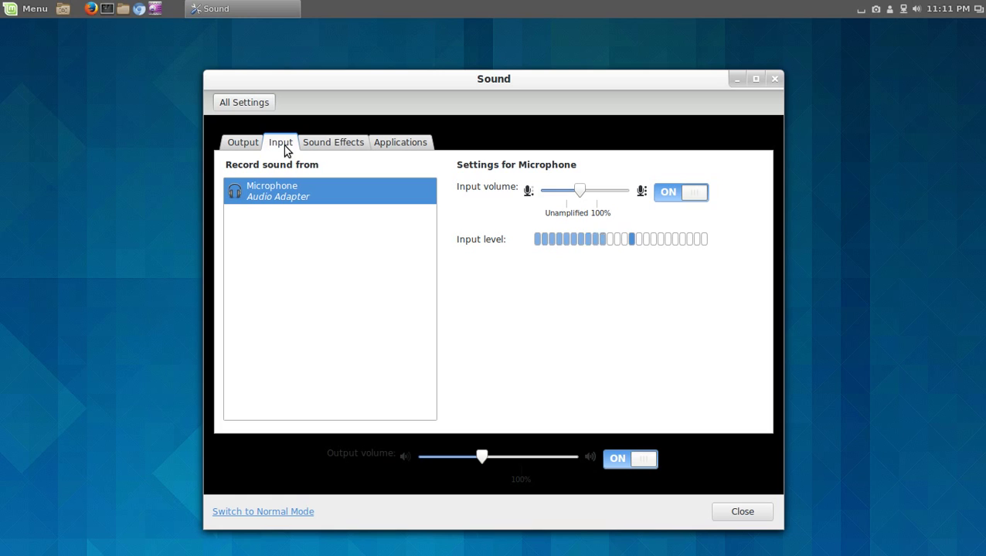
{"action": "left_click", "coordinate": [344, 149]}
{"action": "left_click", "coordinate": [398, 147]}
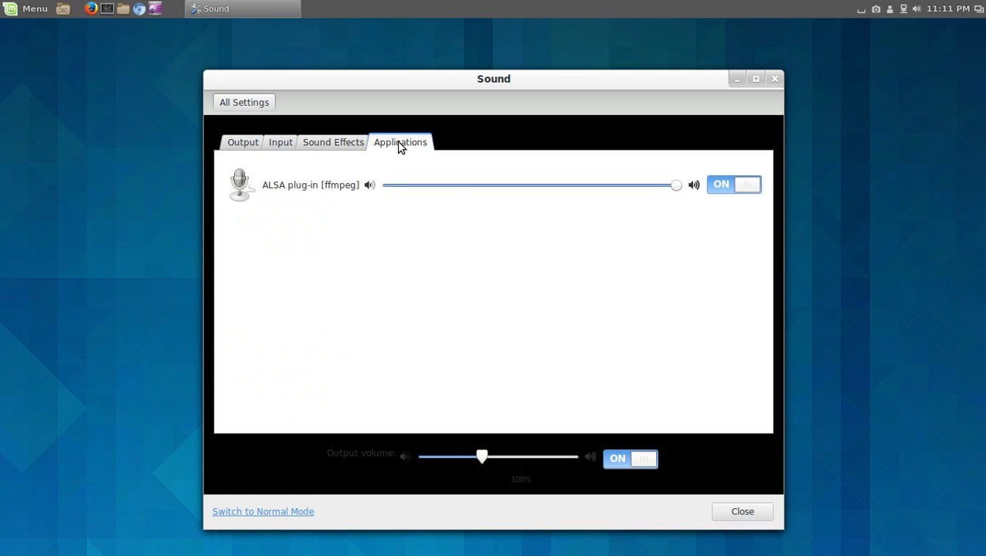
{"action": "left_click", "coordinate": [323, 152]}
{"action": "left_click", "coordinate": [289, 149]}
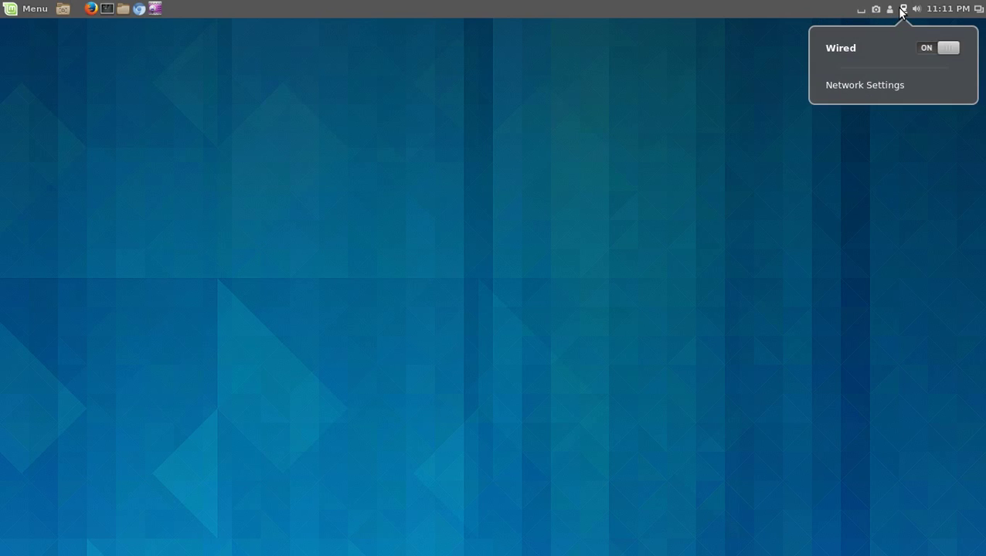
{"action": "left_click", "coordinate": [901, 10]}
Step: Check the wired network status, the user account menu and the notifications list in the panel tray
{"action": "left_click", "coordinate": [891, 9]}
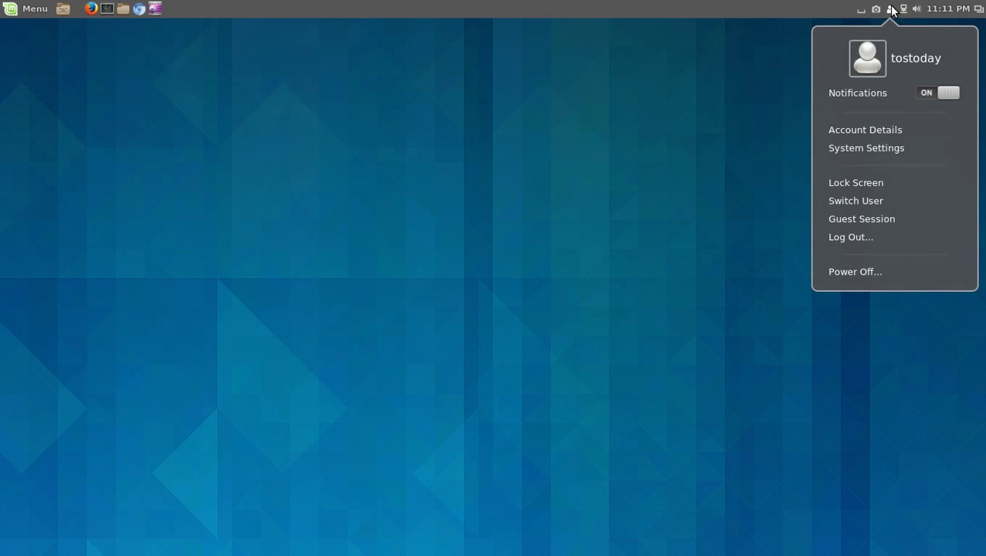
{"action": "left_click", "coordinate": [891, 9]}
{"action": "left_click", "coordinate": [891, 9]}
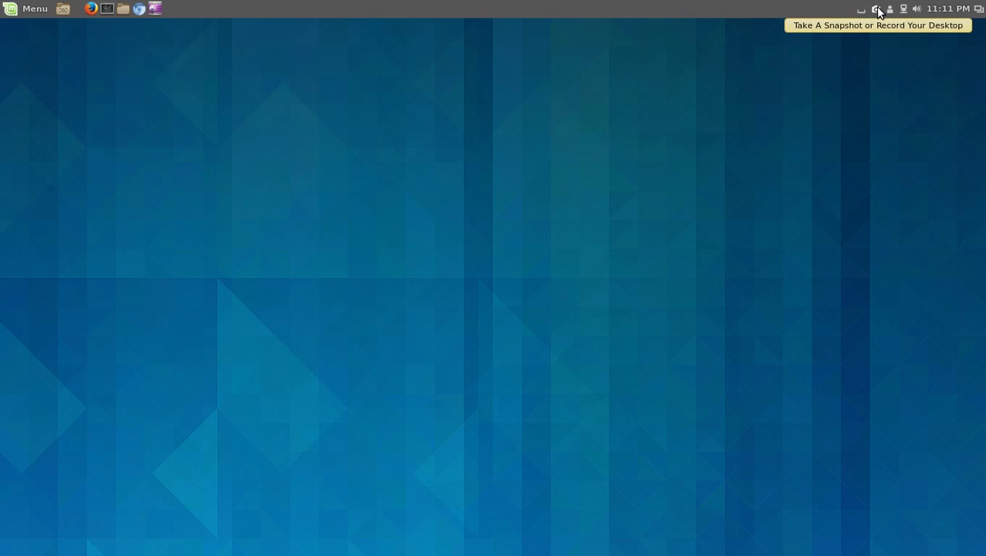
{"action": "left_click", "coordinate": [862, 12]}
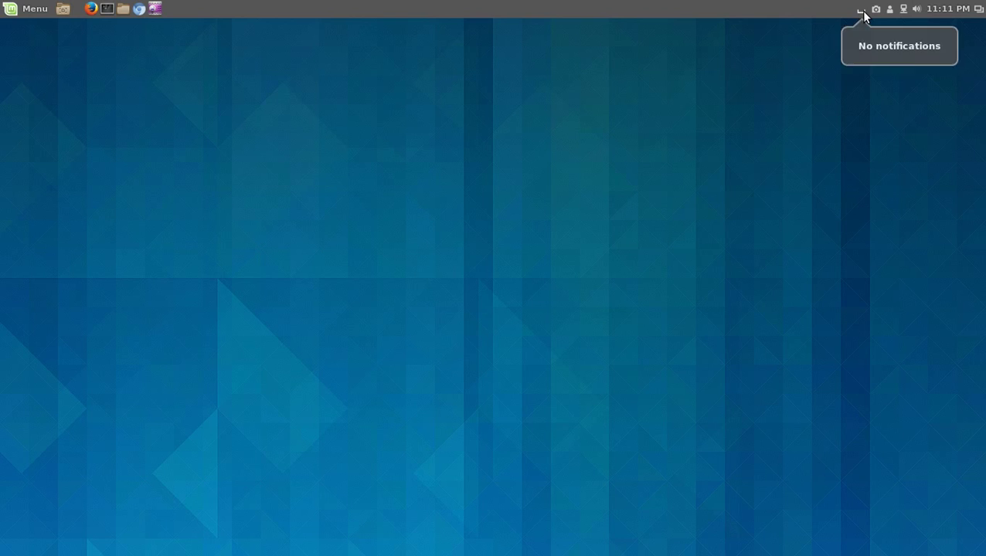
Step: Open the panel's applet settings and briefly look at the online applets list
{"action": "right_click", "coordinate": [621, 10]}
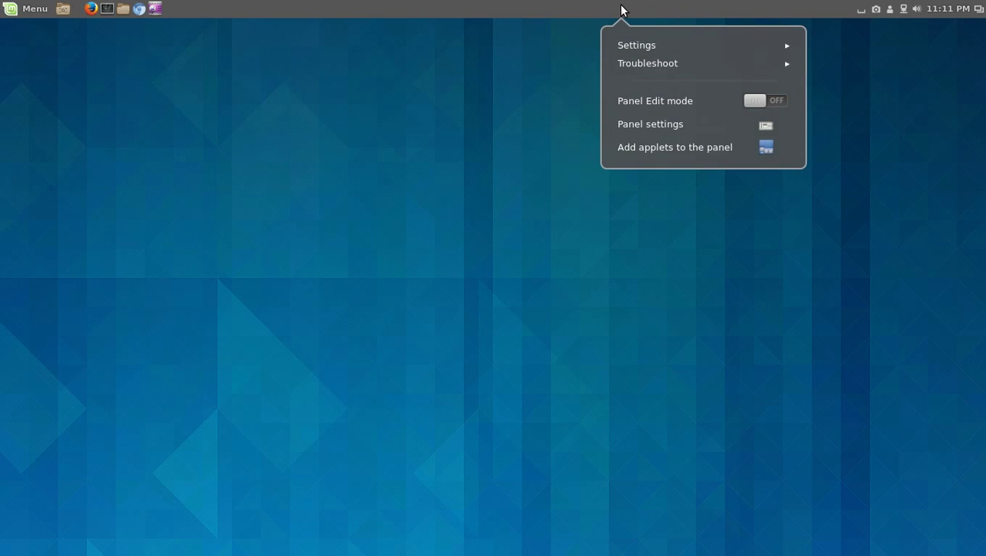
{"action": "left_click", "coordinate": [659, 148]}
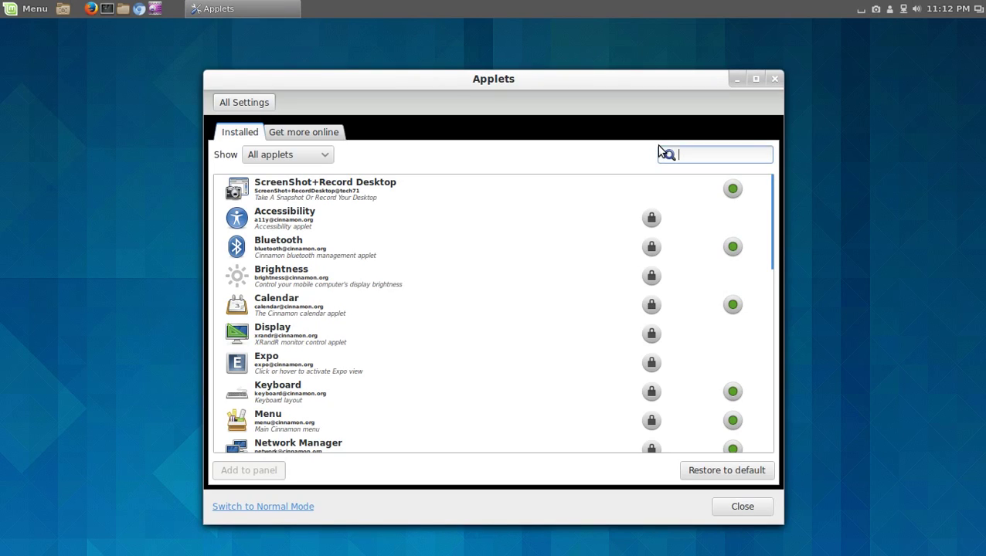
{"action": "scroll", "coordinate": [357, 311], "scroll_direction": "down", "scroll_amount": 1}
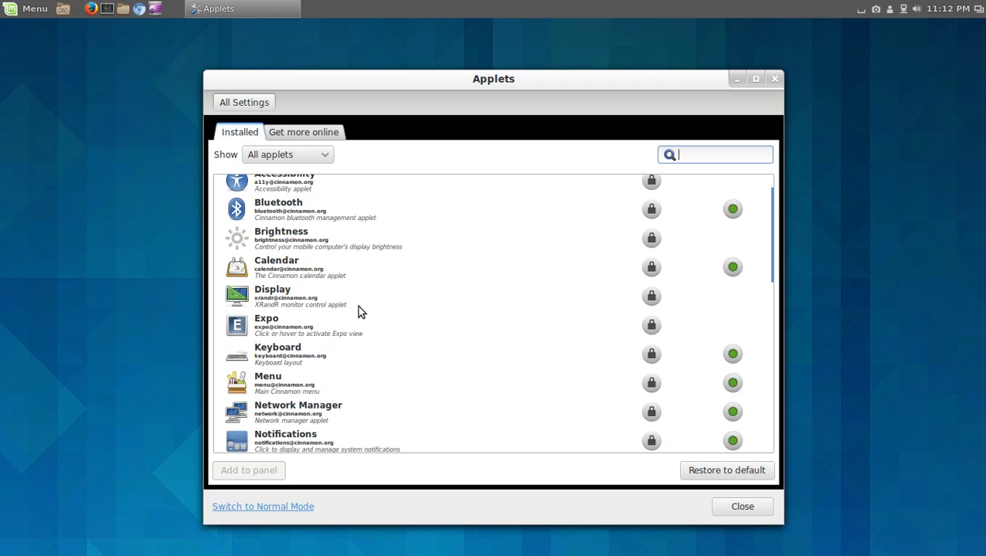
{"action": "scroll", "coordinate": [358, 306], "scroll_direction": "down", "scroll_amount": 2}
{"action": "left_click", "coordinate": [320, 133]}
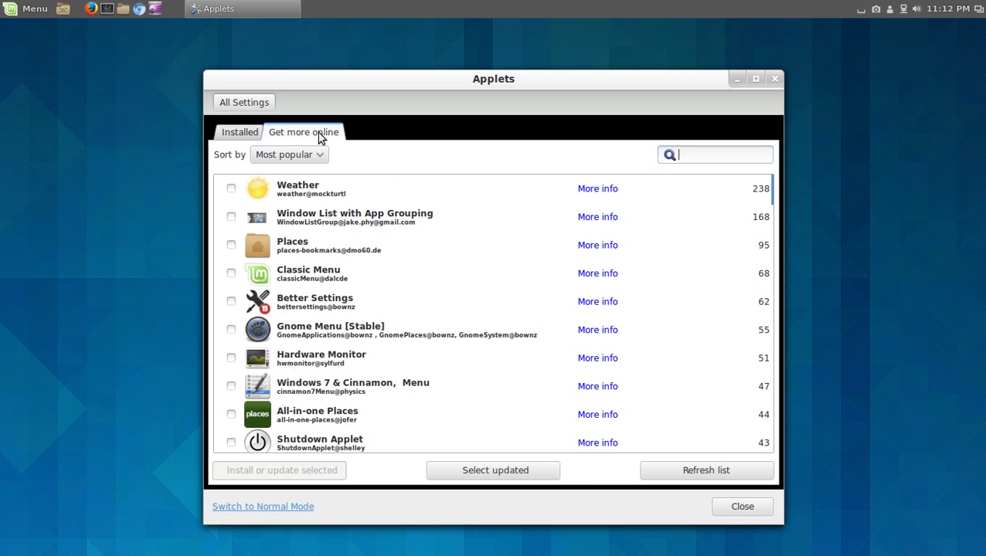
{"action": "left_click", "coordinate": [249, 136]}
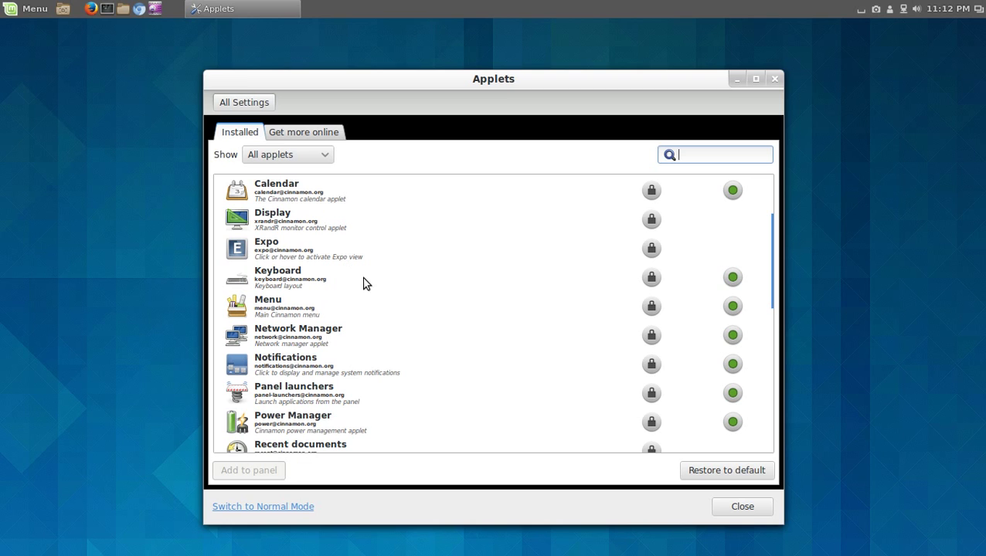
Step: Add the Trash applet from the Installed list to the panel and close the settings
{"action": "scroll", "coordinate": [412, 352], "scroll_direction": "down", "scroll_amount": 3}
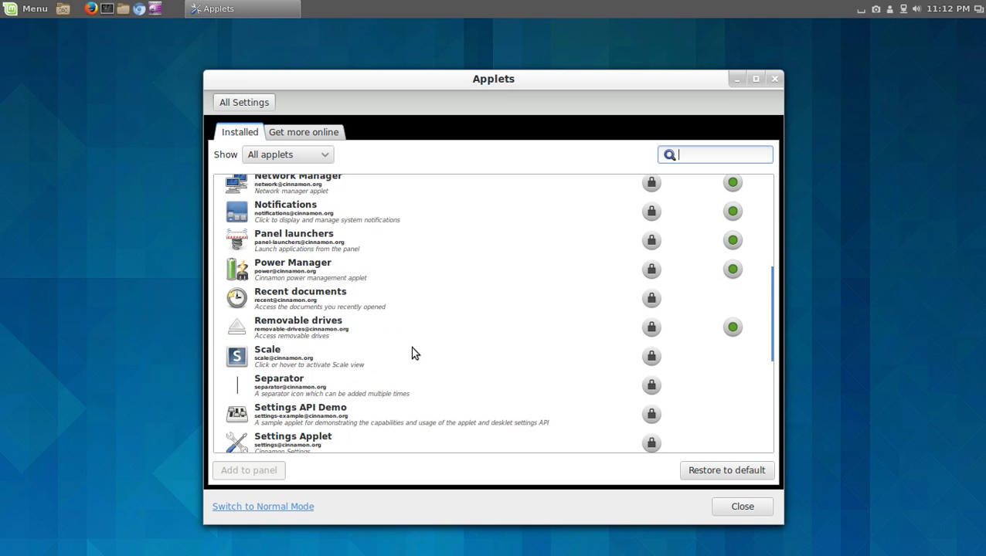
{"action": "scroll", "coordinate": [412, 353], "scroll_direction": "down", "scroll_amount": 5}
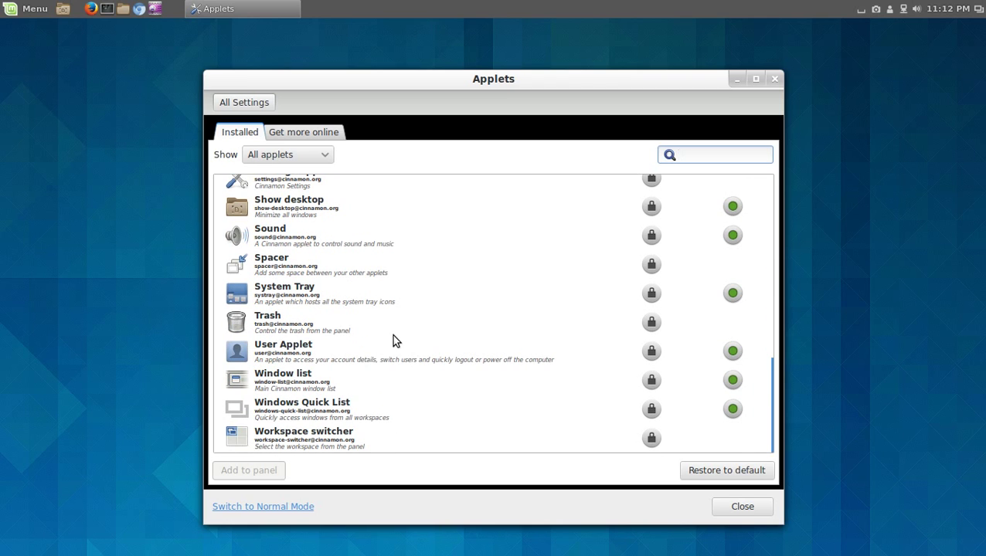
{"action": "scroll", "coordinate": [389, 336], "scroll_direction": "up", "scroll_amount": 1}
{"action": "left_click", "coordinate": [297, 360]}
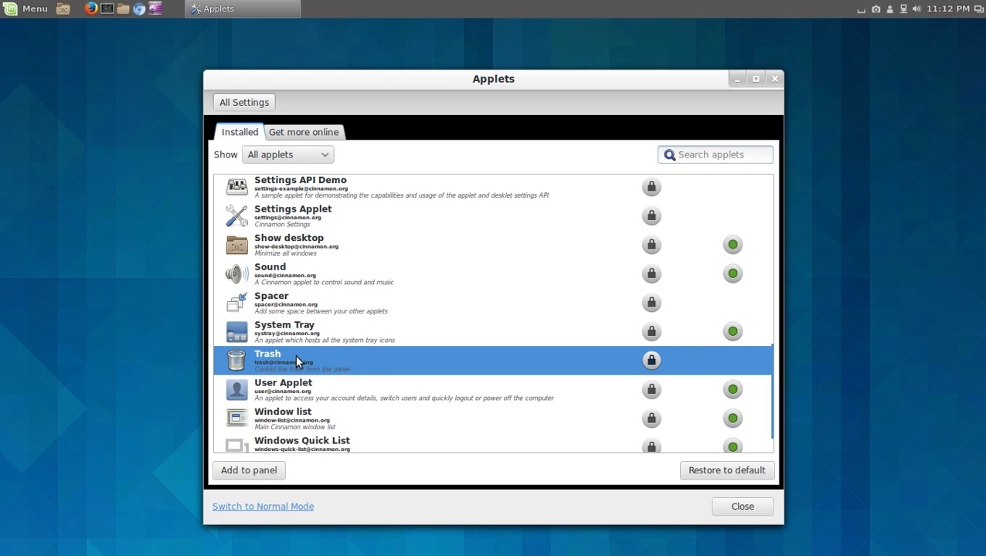
{"action": "left_click", "coordinate": [265, 463]}
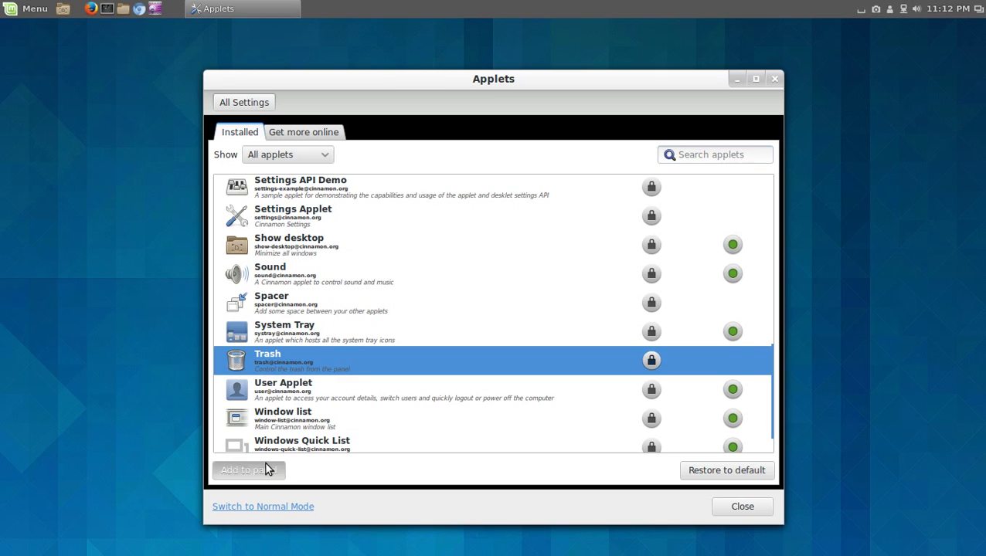
{"action": "left_click", "coordinate": [775, 80]}
Step: Empty all five video files from the Trash via the panel applet and close its window
{"action": "left_click", "coordinate": [870, 9]}
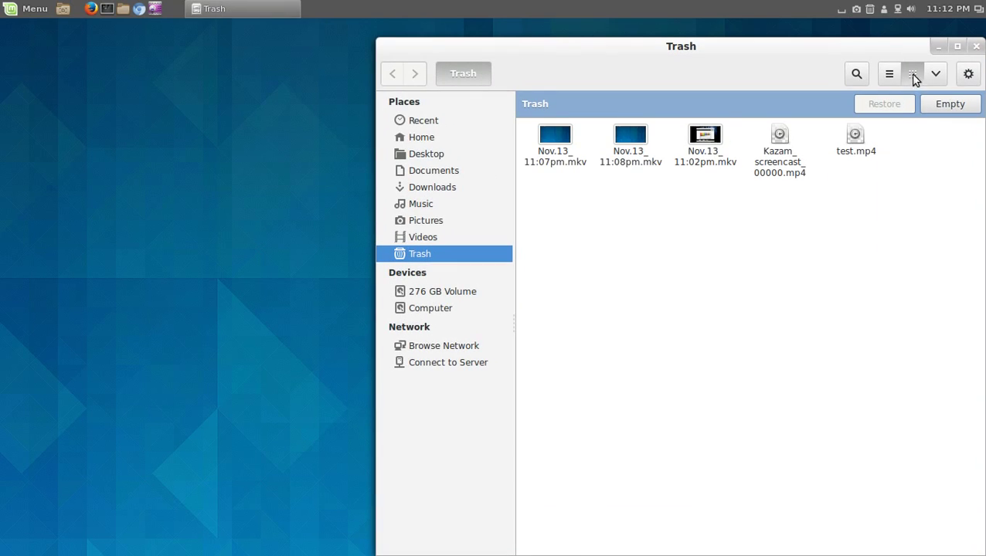
{"action": "left_click", "coordinate": [939, 106]}
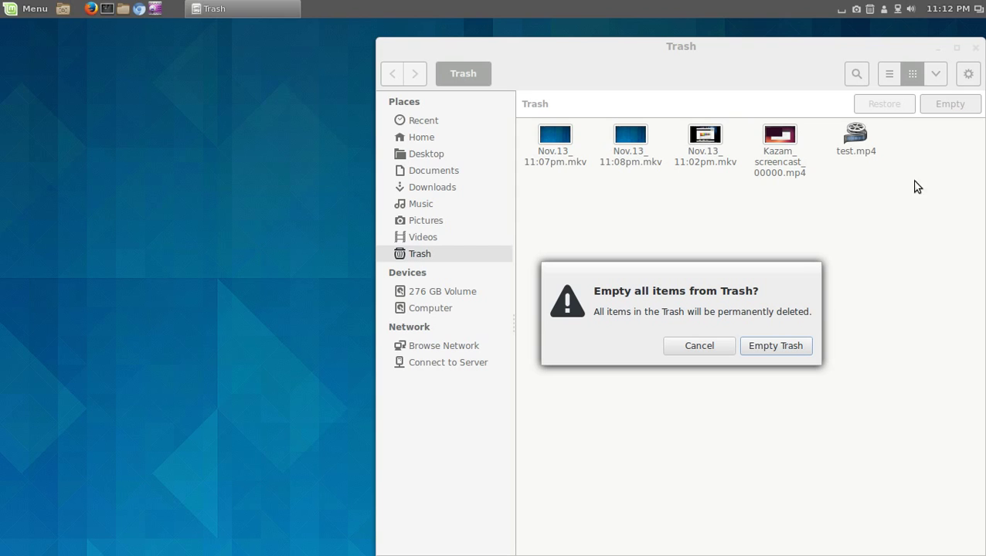
{"action": "left_click", "coordinate": [776, 346]}
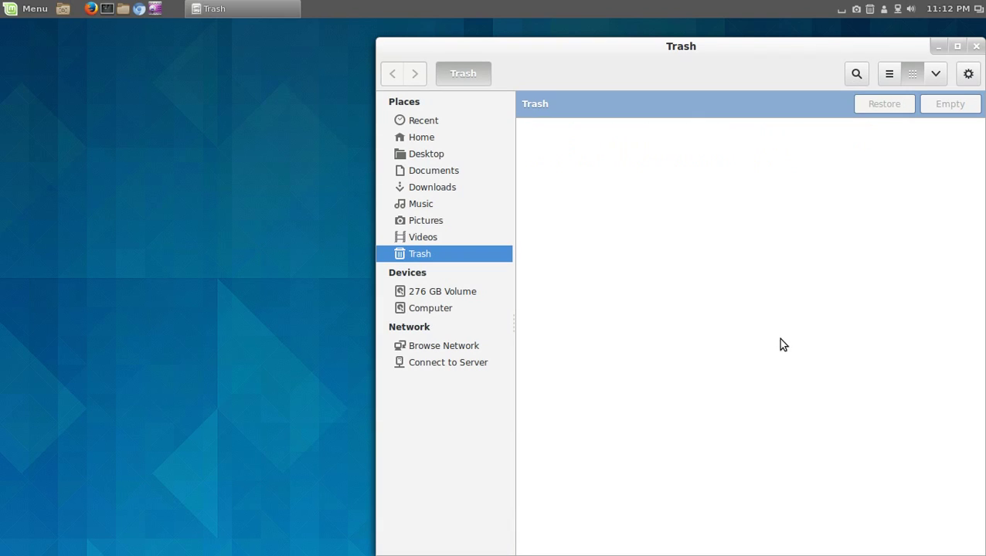
{"action": "left_click", "coordinate": [977, 47]}
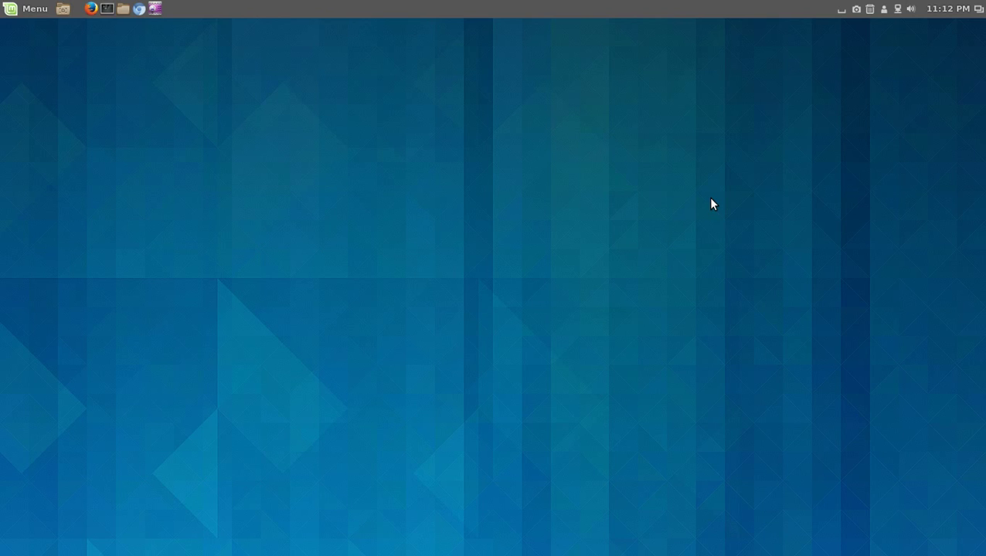
{"action": "right_click", "coordinate": [417, 6]}
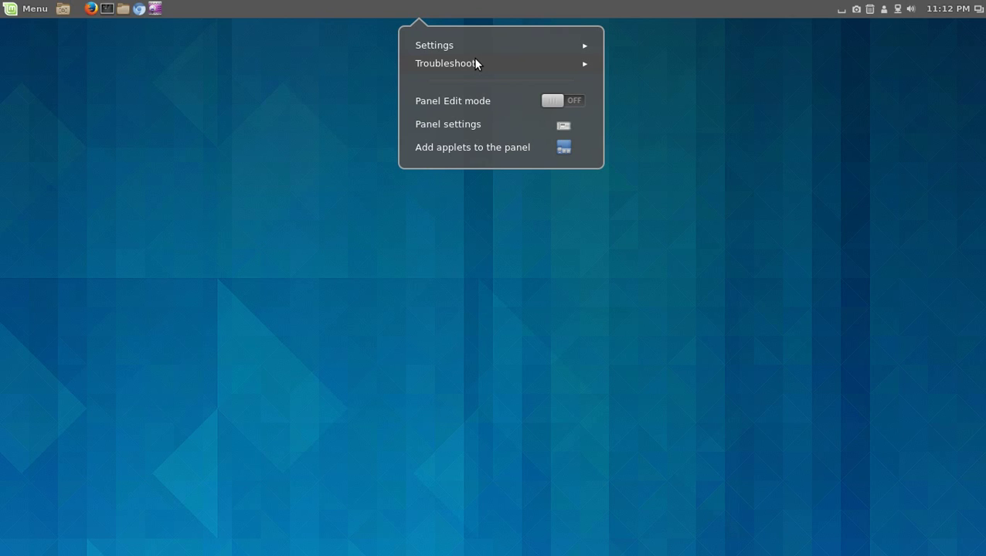
{"action": "left_click", "coordinate": [461, 132]}
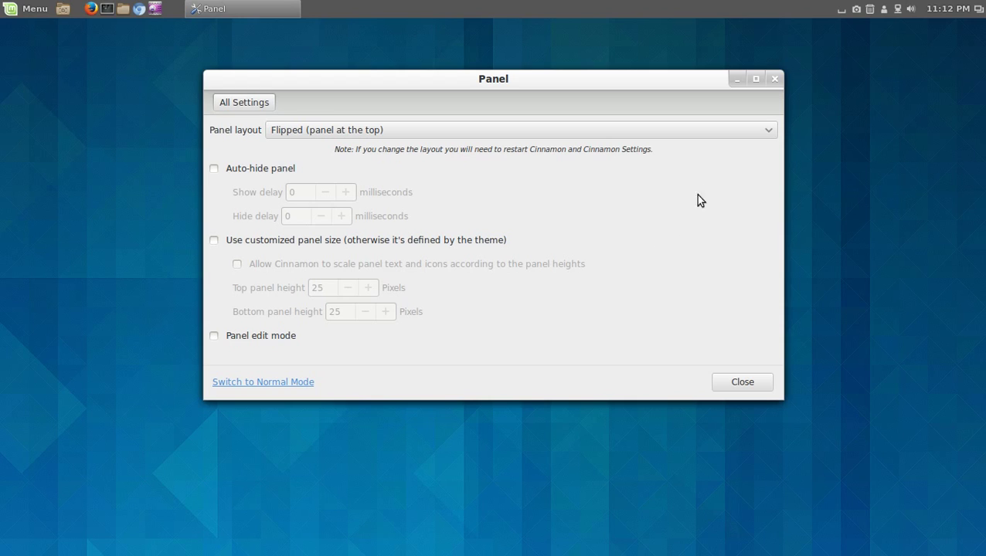
{"action": "left_click", "coordinate": [751, 137]}
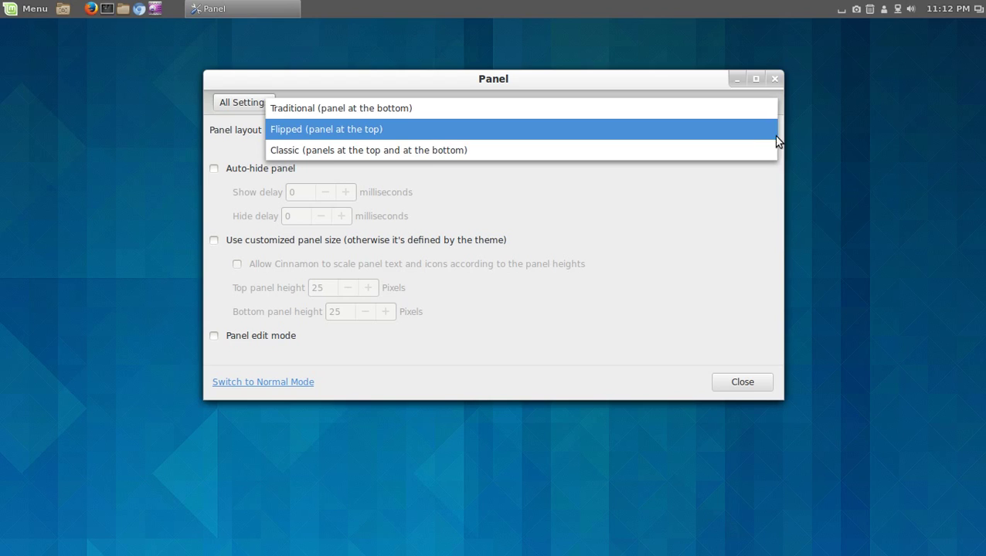
{"action": "left_click", "coordinate": [776, 136]}
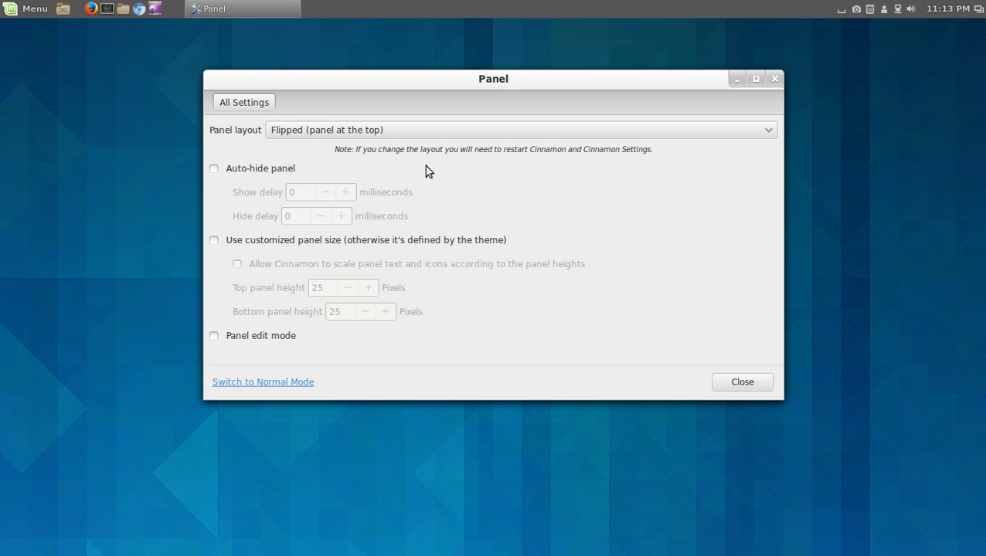
{"action": "left_click", "coordinate": [734, 386]}
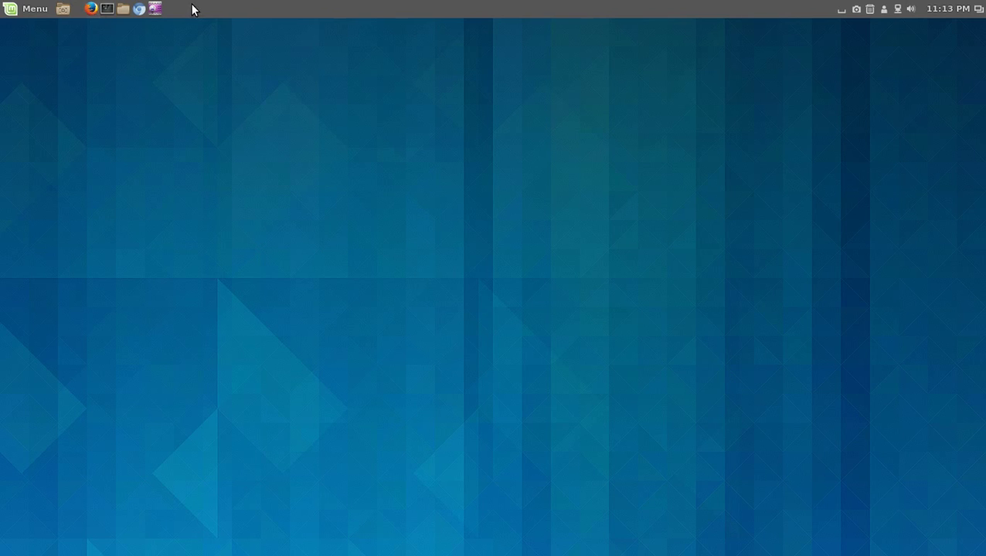
{"action": "left_click", "coordinate": [123, 9]}
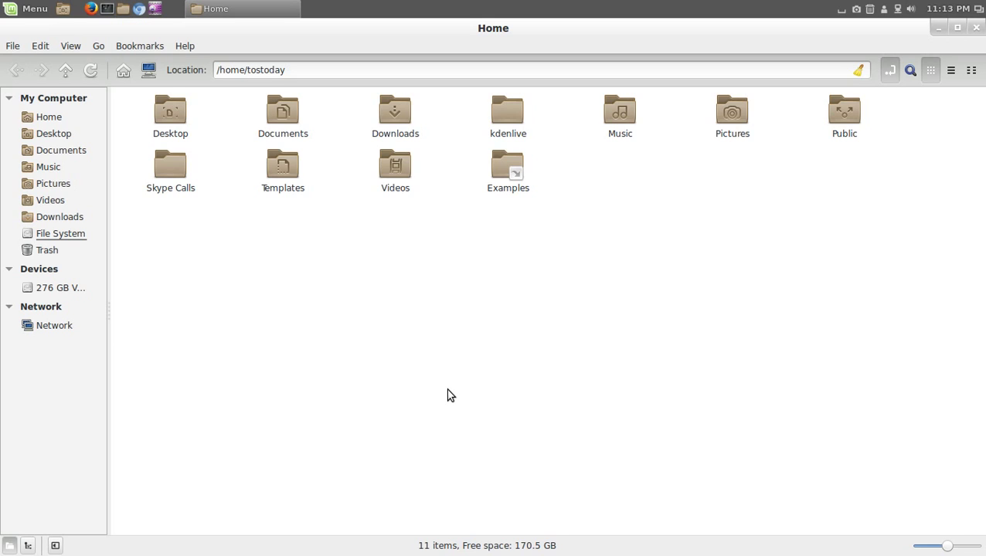
{"action": "left_click", "coordinate": [949, 70]}
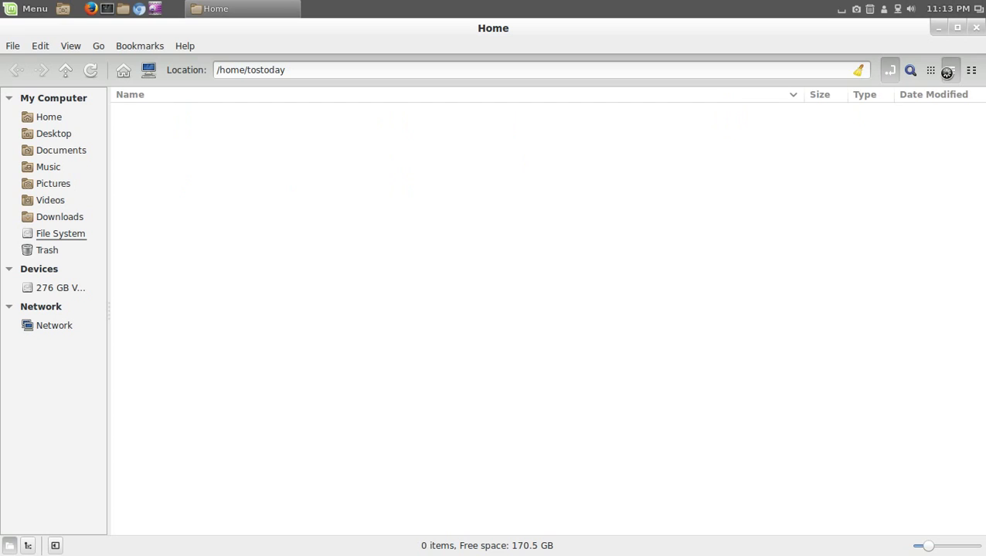
{"action": "left_click", "coordinate": [971, 71]}
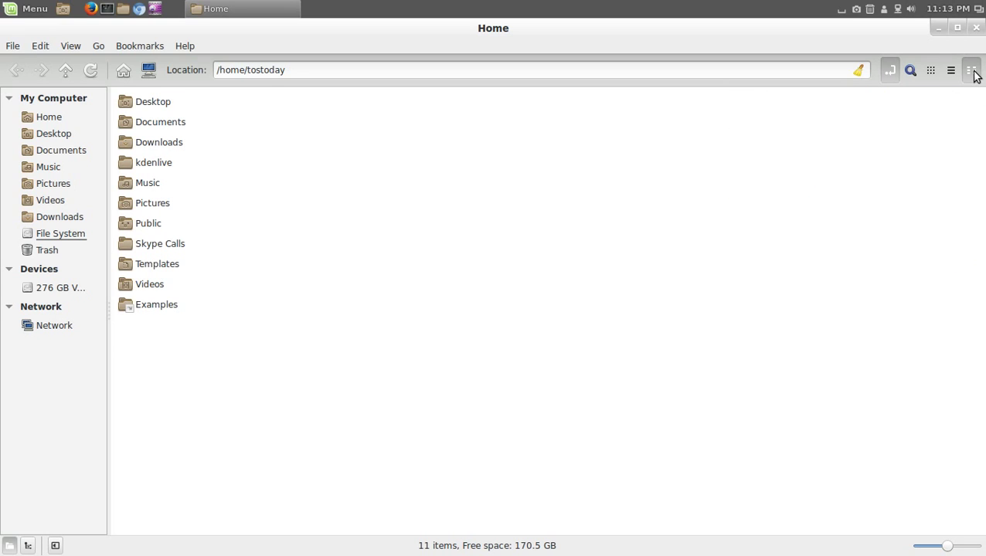
{"action": "left_click", "coordinate": [931, 70]}
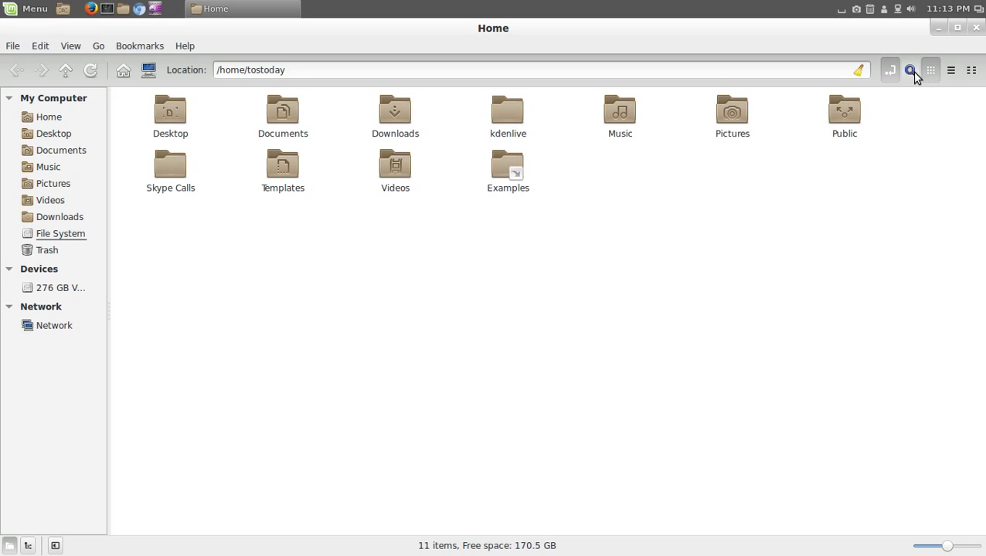
{"action": "left_click", "coordinate": [909, 71]}
{"action": "left_click", "coordinate": [909, 74]}
{"action": "left_click", "coordinate": [48, 120]}
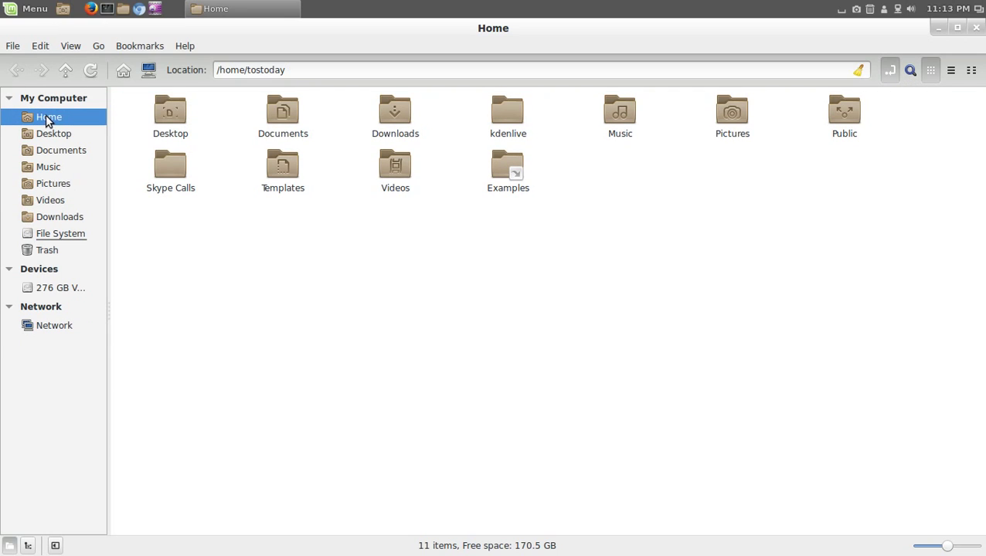
{"action": "left_click", "coordinate": [53, 134]}
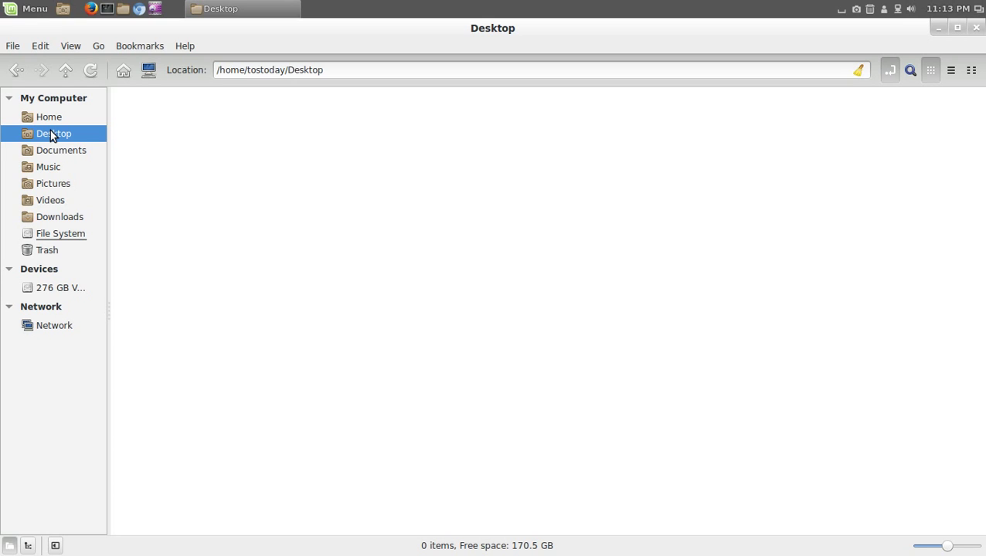
{"action": "left_click", "coordinate": [64, 122]}
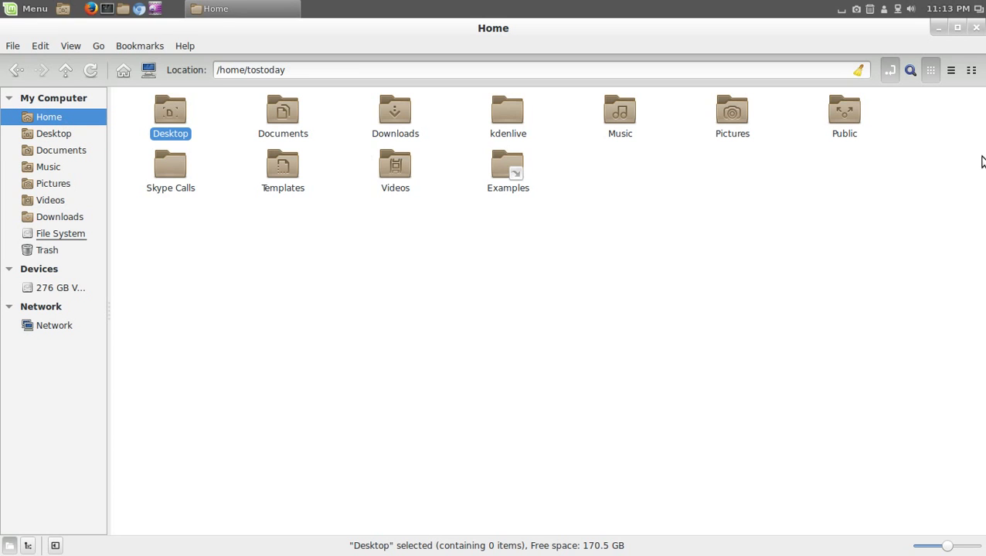
{"action": "left_click", "coordinate": [977, 29]}
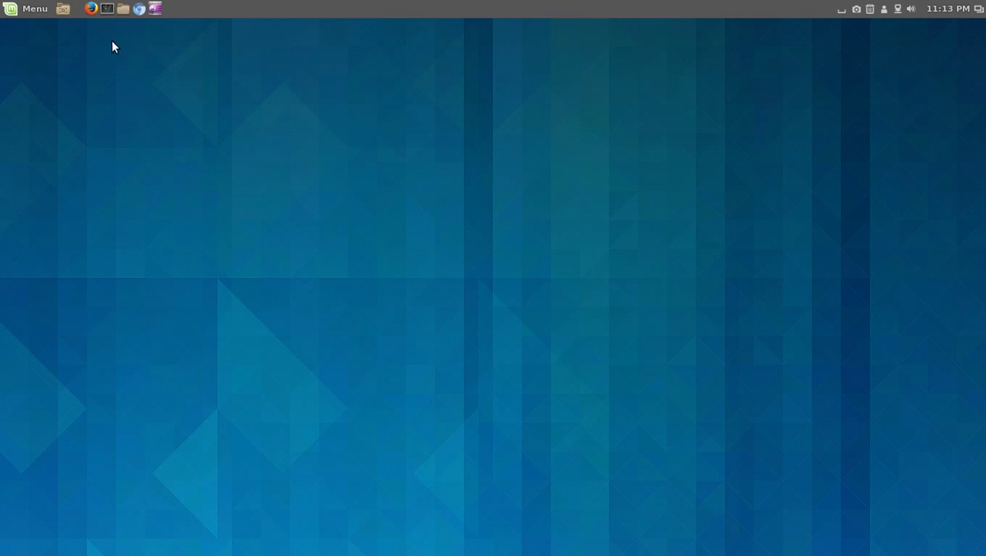
{"action": "left_click", "coordinate": [91, 9]}
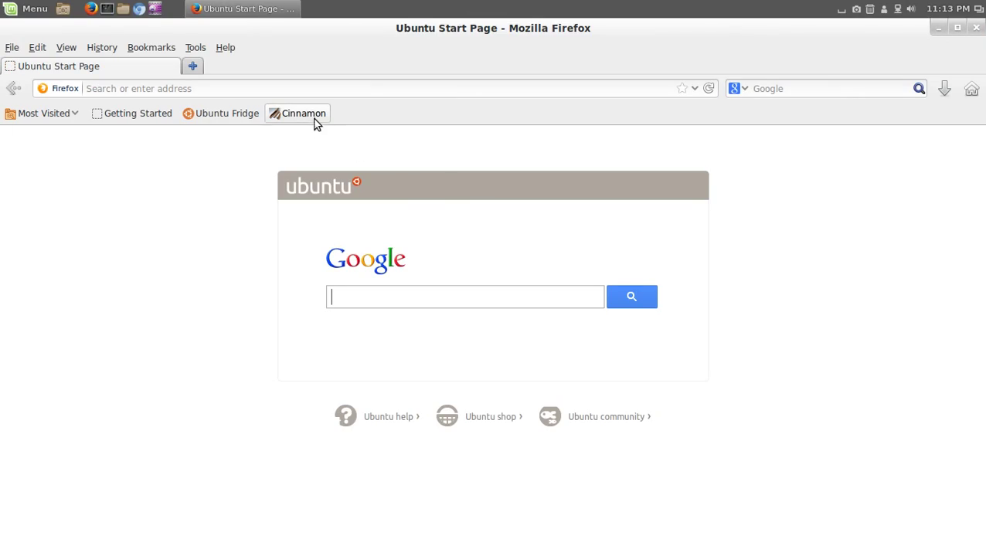
{"action": "left_click", "coordinate": [313, 115]}
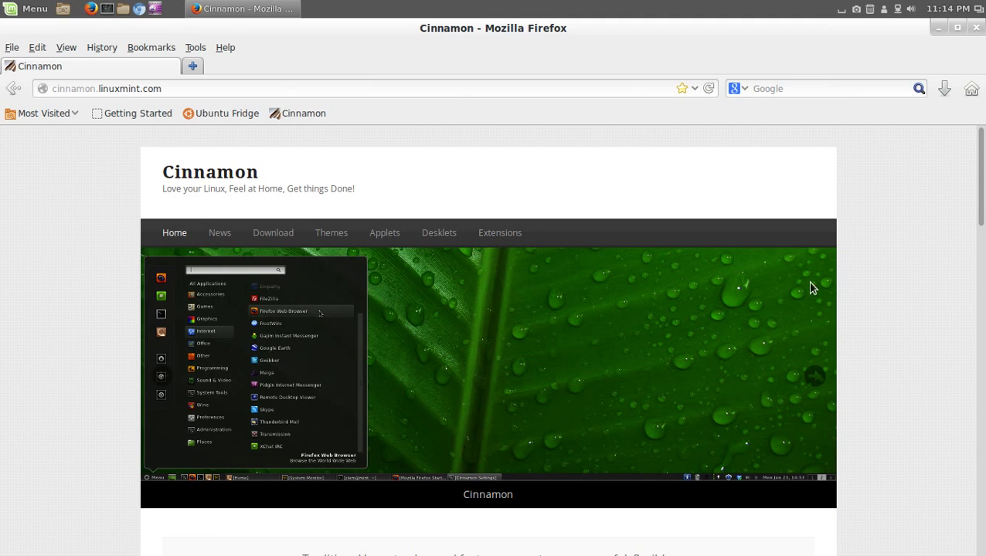
{"action": "scroll", "coordinate": [927, 325], "scroll_direction": "down", "scroll_amount": 5}
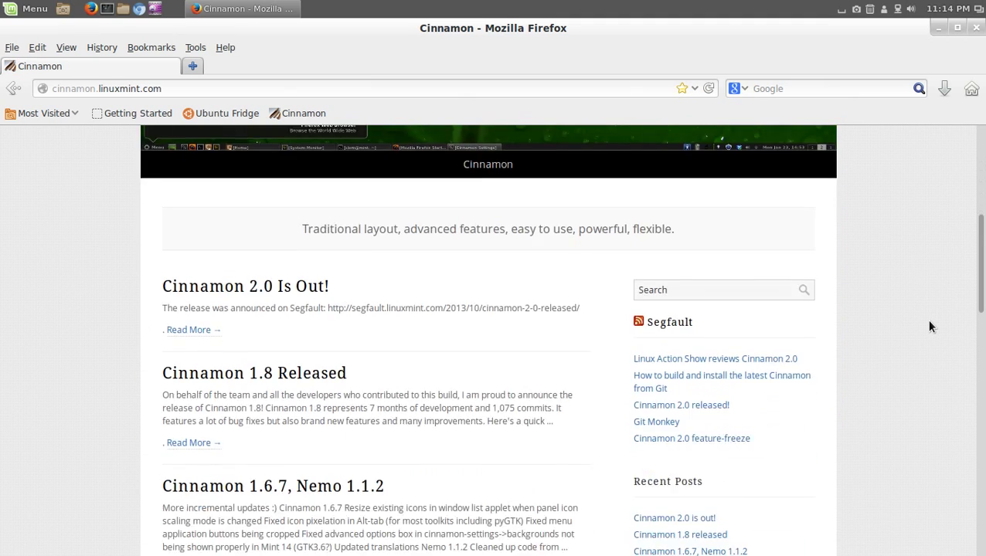
{"action": "scroll", "coordinate": [928, 324], "scroll_direction": "up", "scroll_amount": 5}
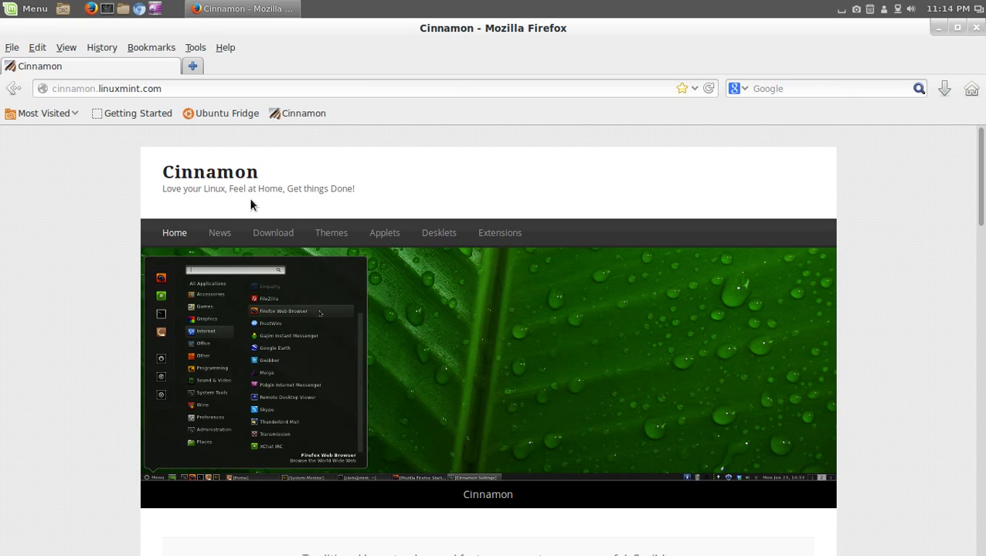
{"action": "scroll", "coordinate": [949, 320], "scroll_direction": "down", "scroll_amount": 1}
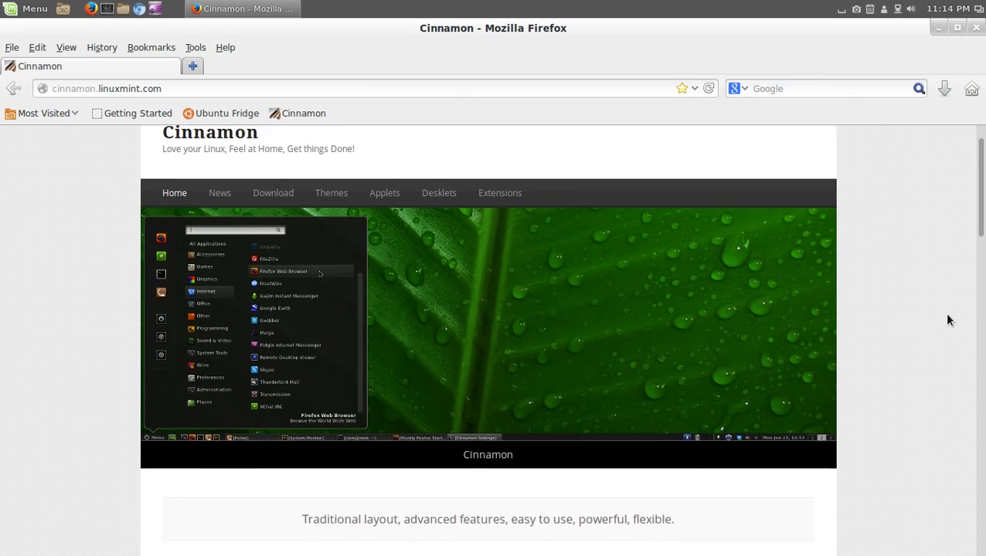
{"action": "scroll", "coordinate": [943, 320], "scroll_direction": "down", "scroll_amount": 10}
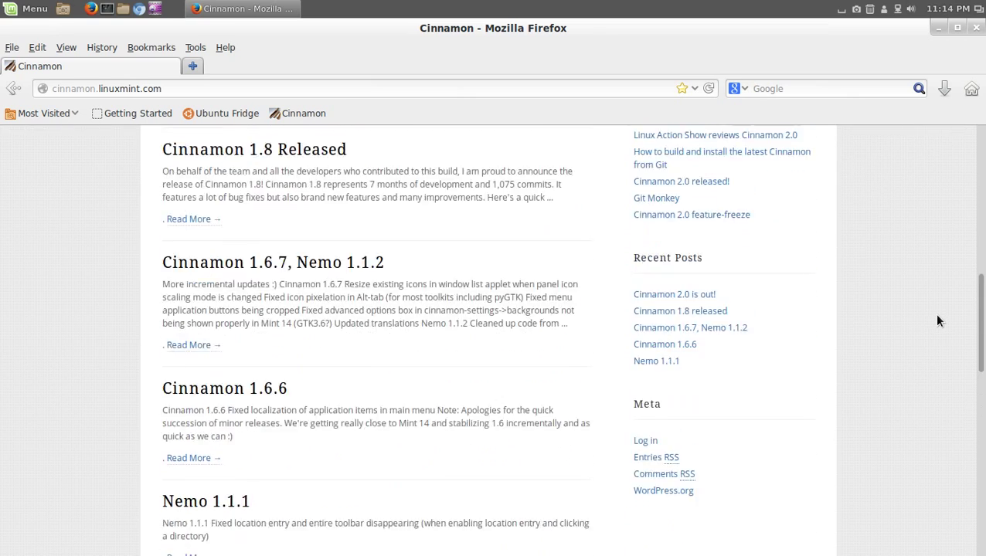
{"action": "scroll", "coordinate": [937, 313], "scroll_direction": "up", "scroll_amount": 10}
{"action": "left_click", "coordinate": [975, 28]}
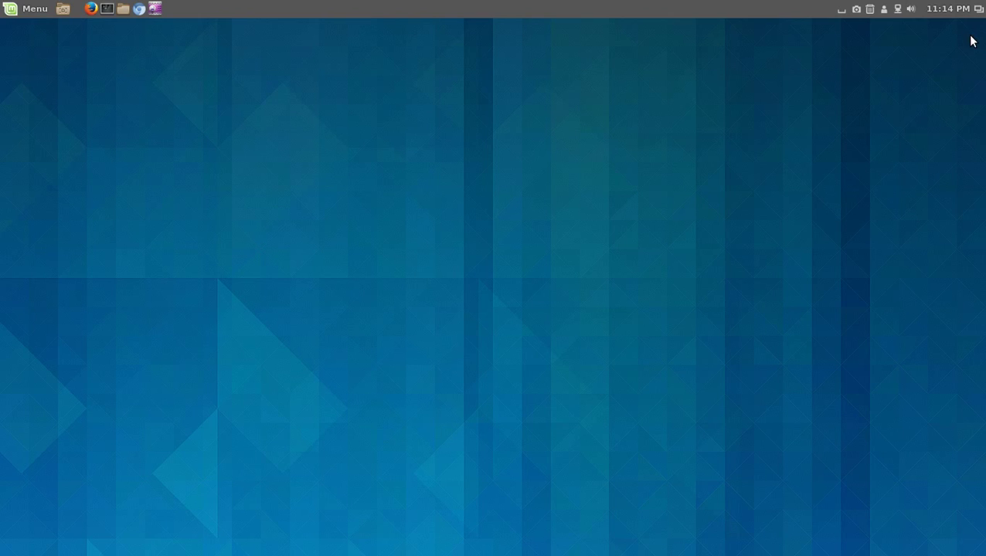
Step: Launch System Monitor from the Menu's favourites to view CPU, memory and network history
{"action": "left_click", "coordinate": [32, 11]}
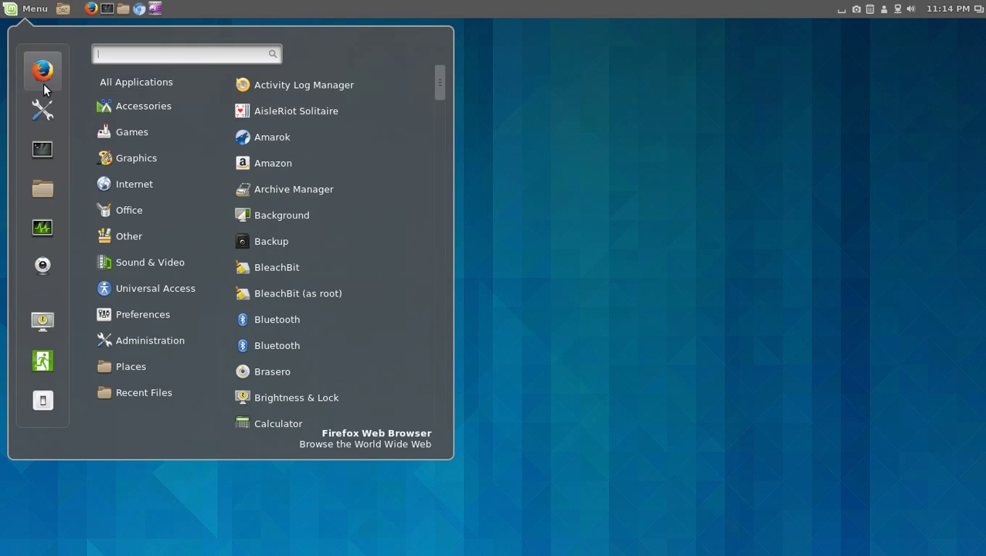
{"action": "left_click", "coordinate": [51, 230]}
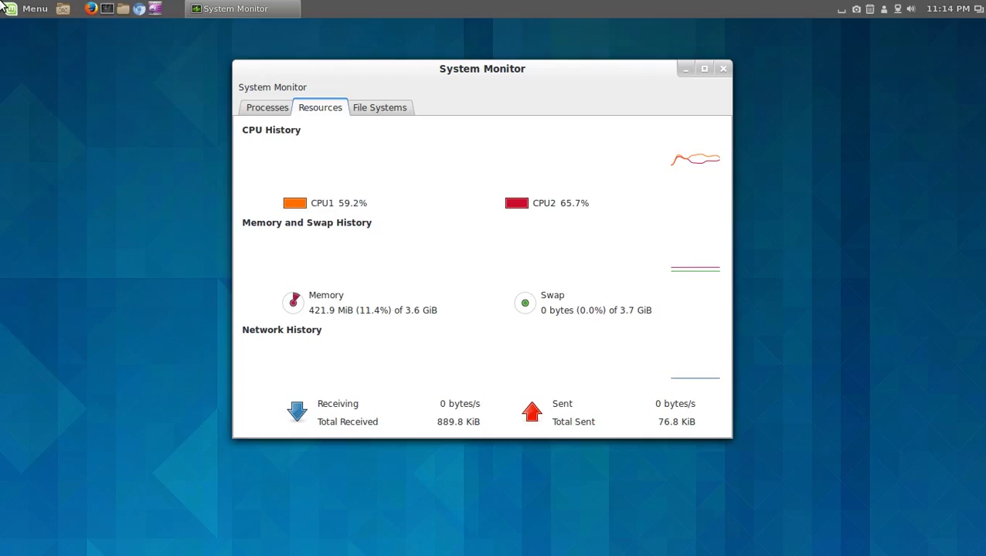
{"action": "mouse_move", "coordinate": [1, 2]}
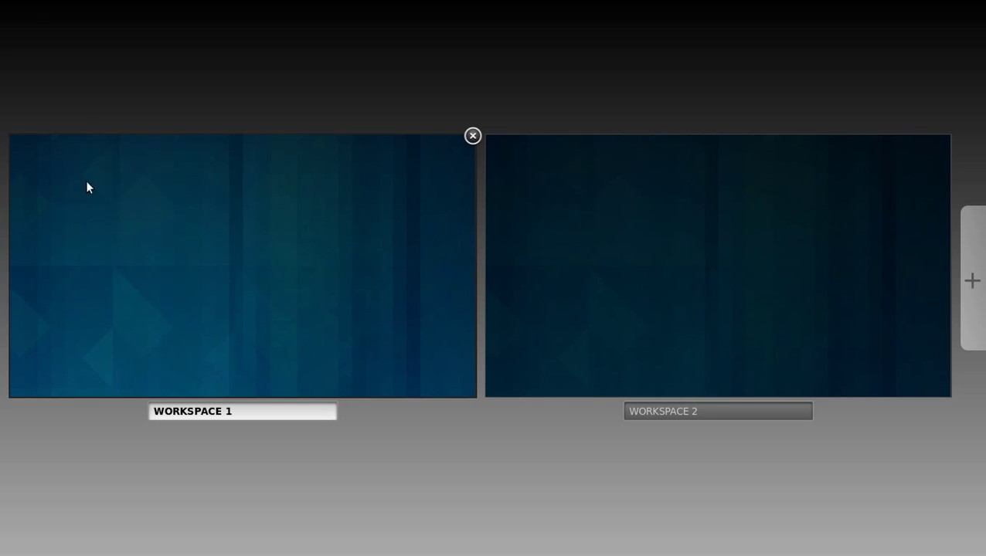
Step: Add a third workspace in the overview, remove it again, and return to the desktop's applications menu
{"action": "left_click", "coordinate": [973, 309]}
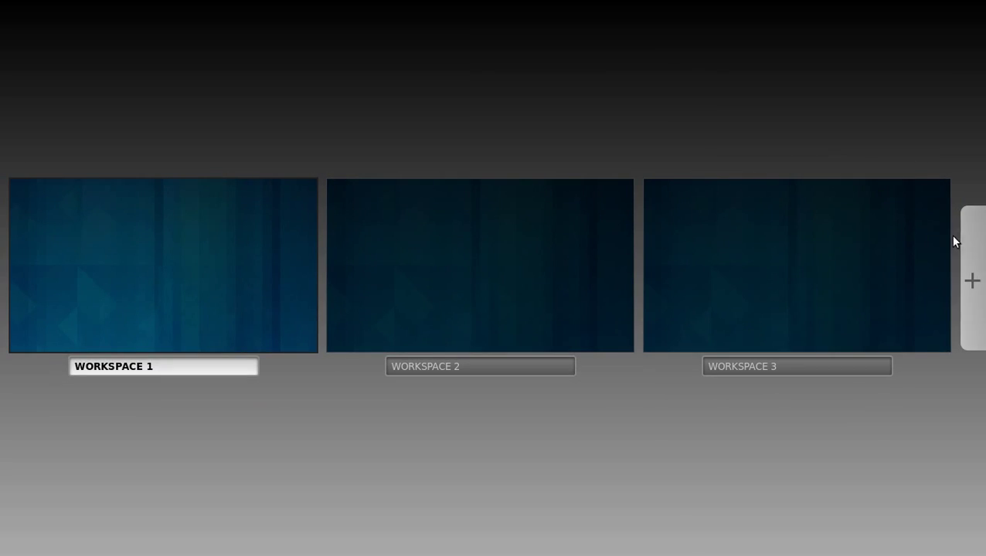
{"action": "left_click", "coordinate": [950, 181]}
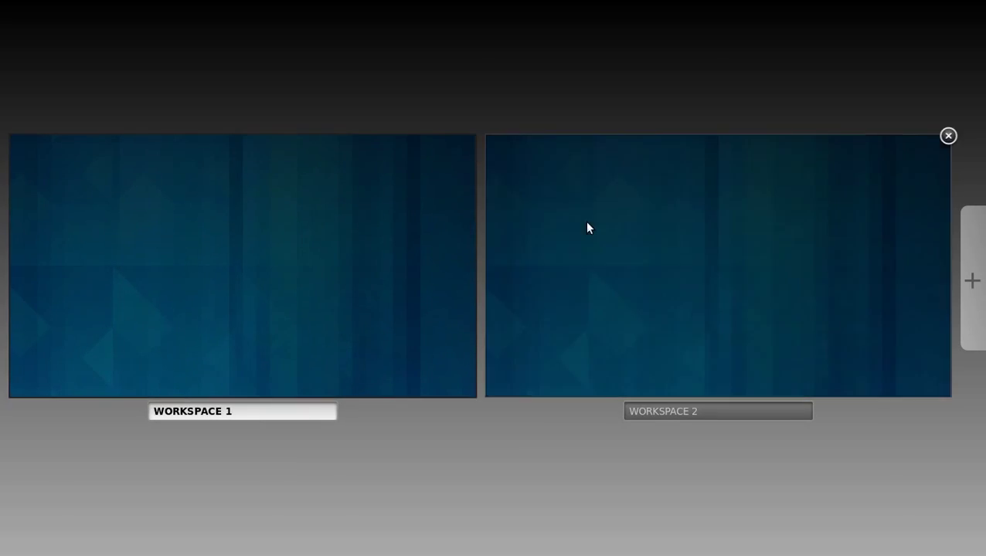
{"action": "left_click", "coordinate": [587, 226]}
{"action": "left_click", "coordinate": [21, 10]}
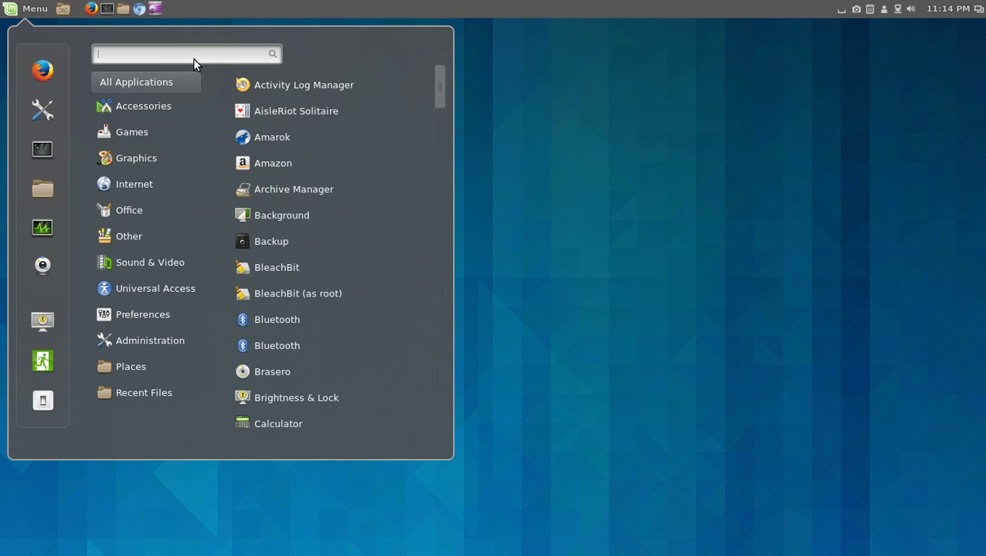
Step: Search the menu for 'music', clear it, view Amazon's right-click options and scroll the list
{"action": "type", "text": "music"}
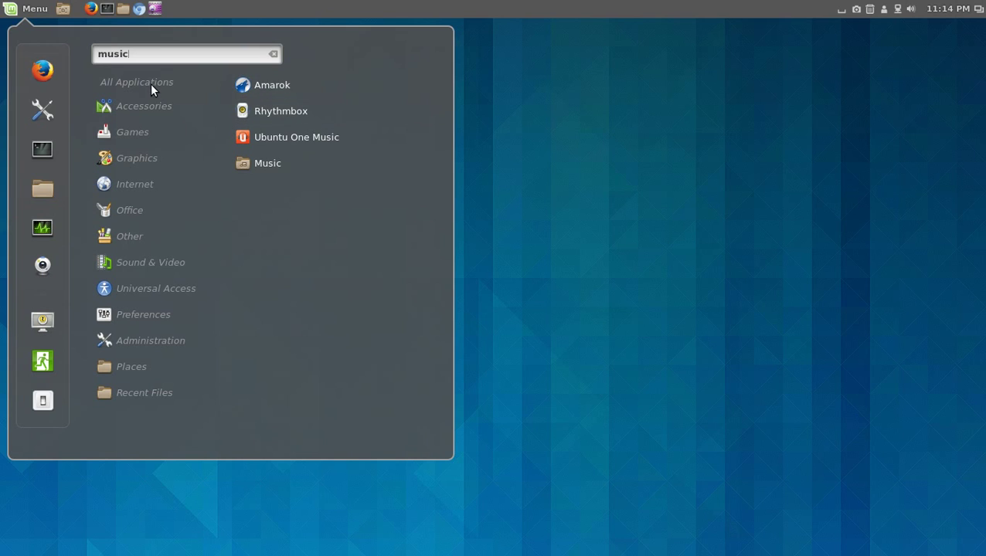
{"action": "left_click", "coordinate": [275, 54]}
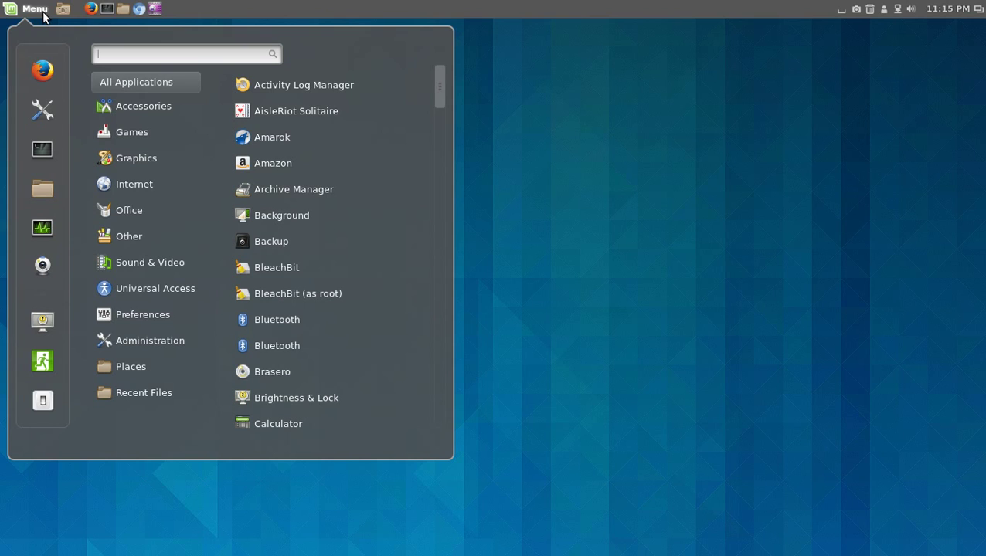
{"action": "right_click", "coordinate": [257, 165]}
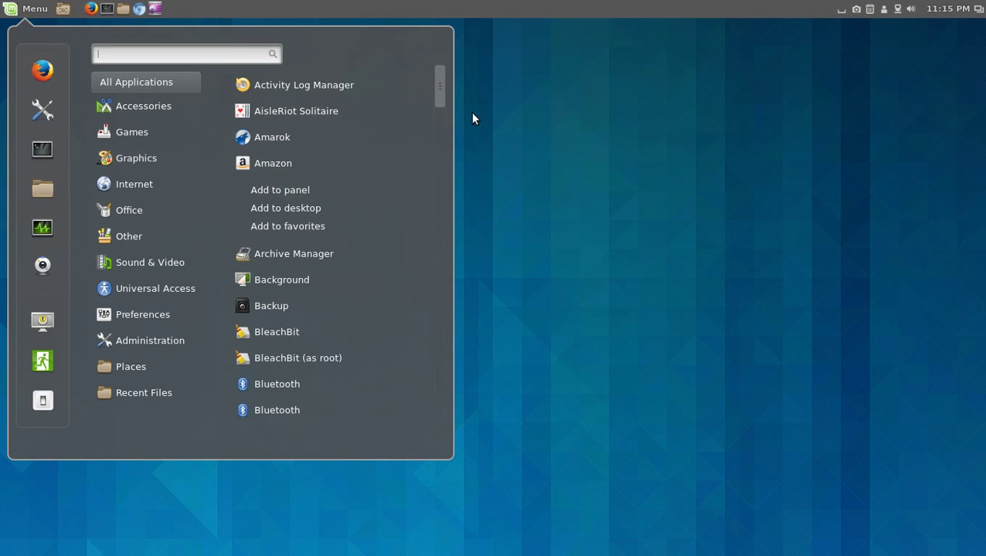
{"action": "mouse_move", "coordinate": [444, 99]}
{"action": "left_mouse_down"}
{"action": "mouse_move", "coordinate": [431, 429]}
{"action": "mouse_move", "coordinate": [439, 85]}
{"action": "left_mouse_up"}
Step: Add the AccuWeather Desklet from the Desklets settings and drag it to the desktop's top-right
{"action": "left_click", "coordinate": [26, 11]}
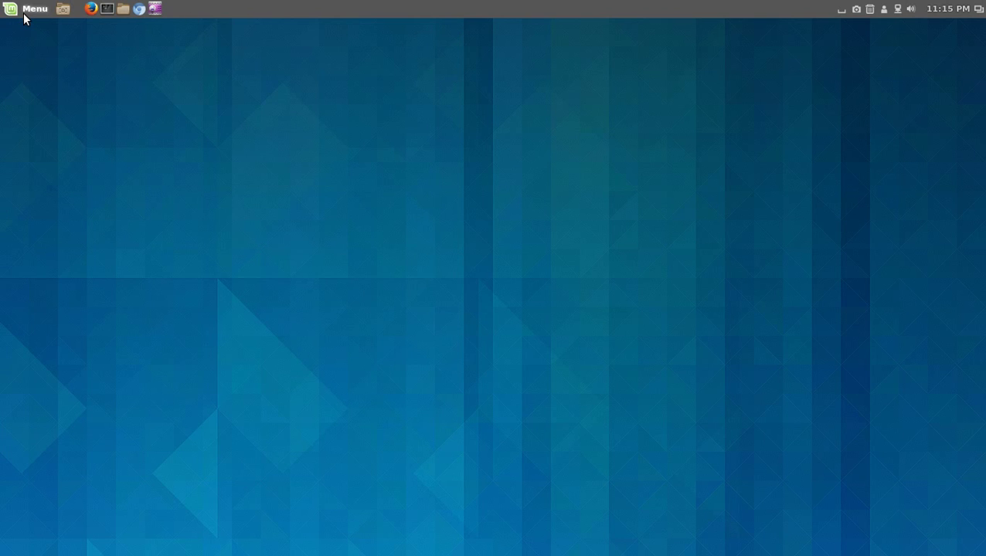
{"action": "right_click", "coordinate": [460, 189]}
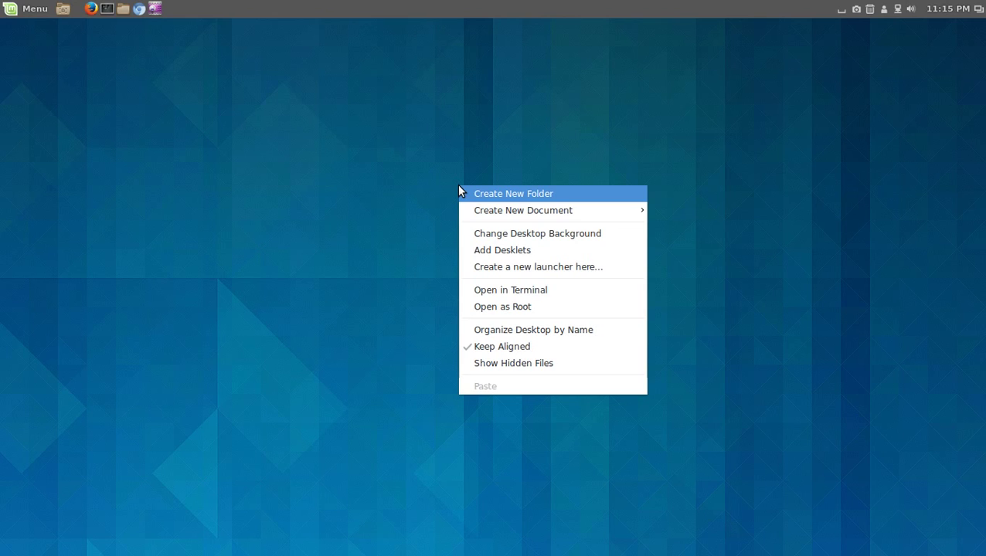
{"action": "left_click", "coordinate": [522, 251]}
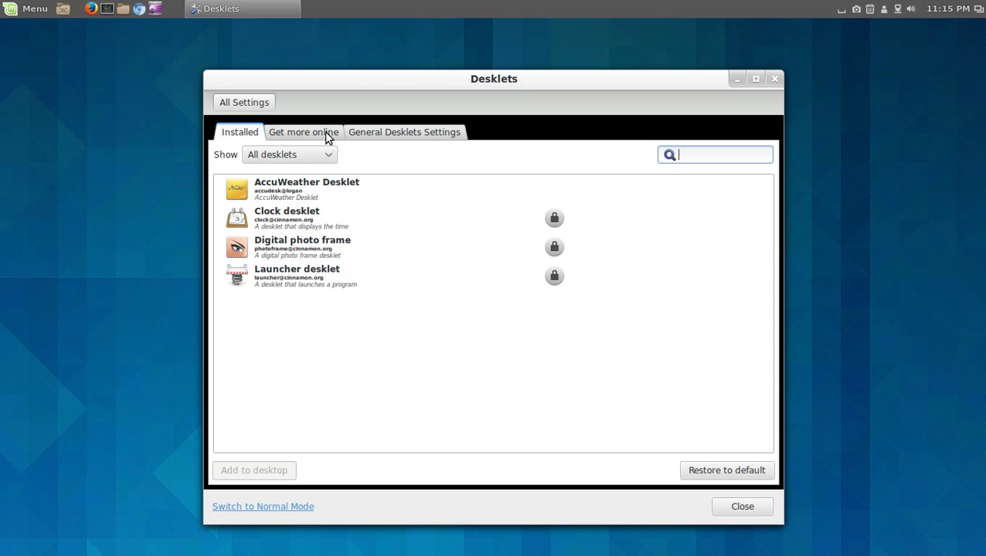
{"action": "left_click", "coordinate": [300, 190]}
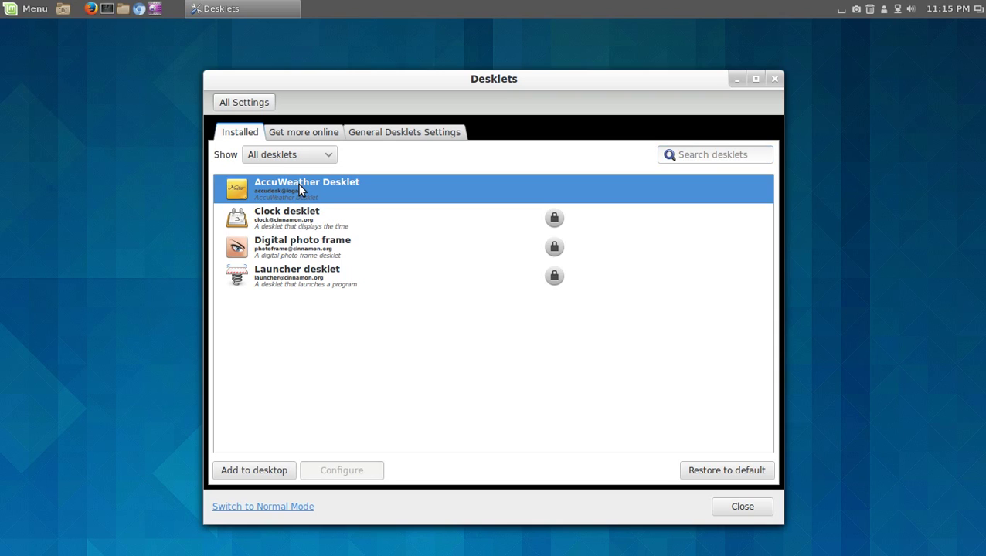
{"action": "right_click", "coordinate": [298, 184]}
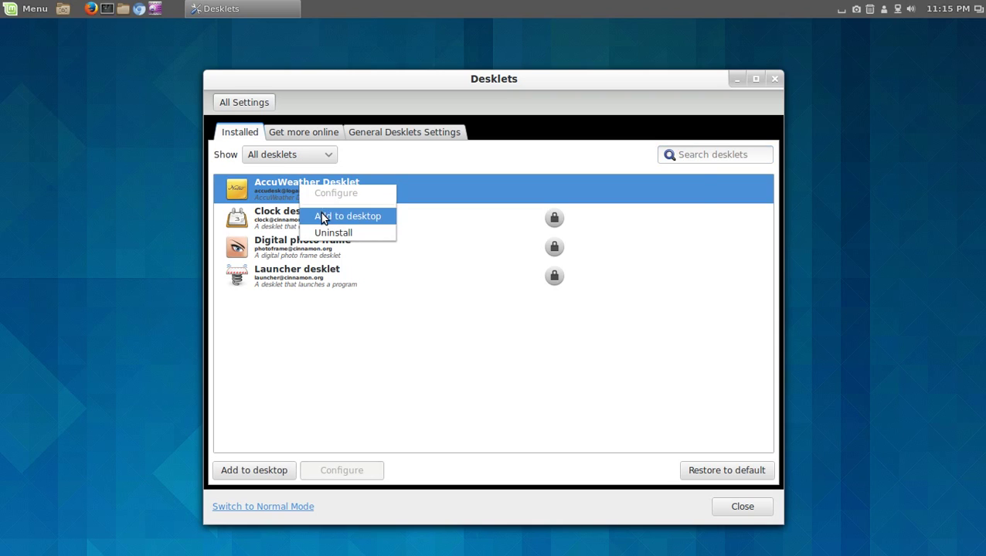
{"action": "left_click", "coordinate": [323, 217]}
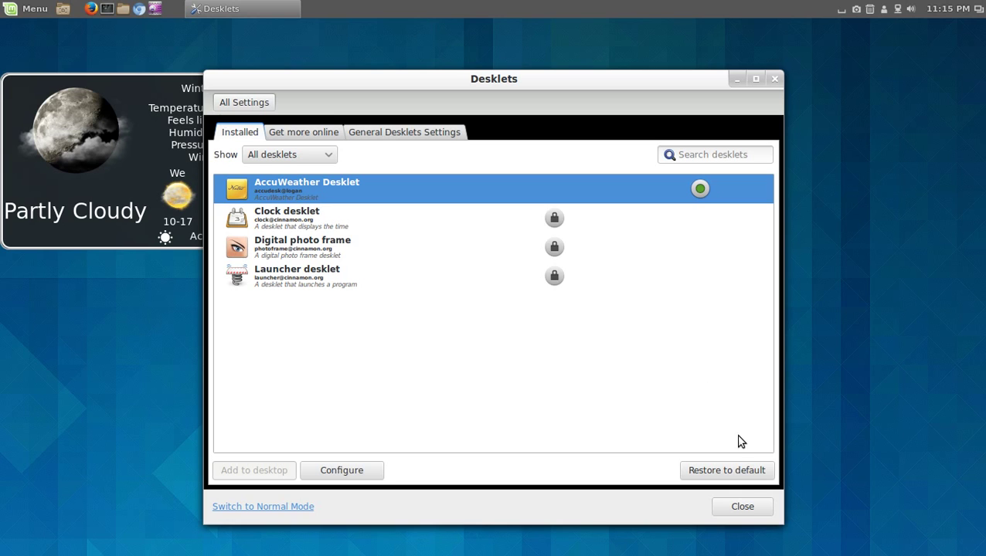
{"action": "left_click", "coordinate": [743, 507]}
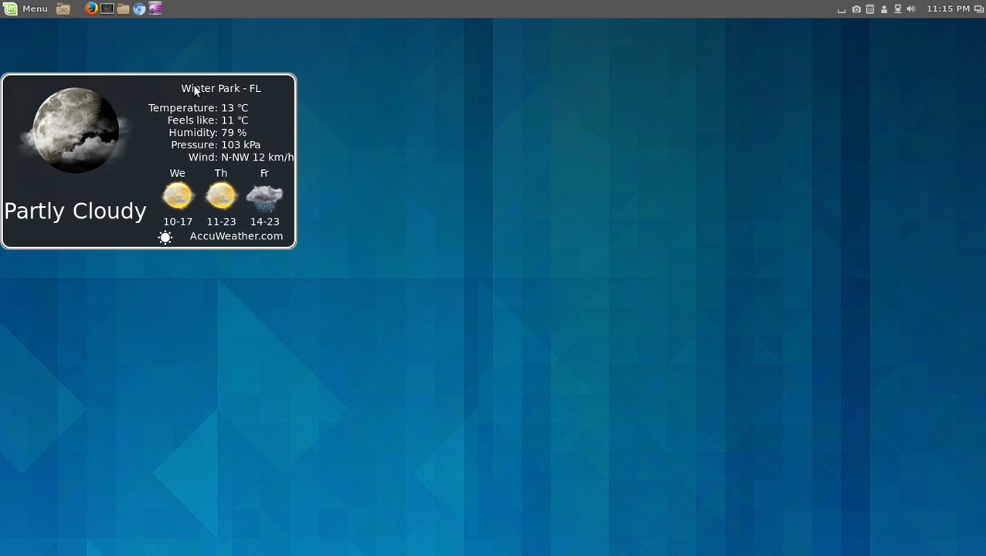
{"action": "left_click_drag", "start_coordinate": [171, 89], "coordinate": [812, 92]}
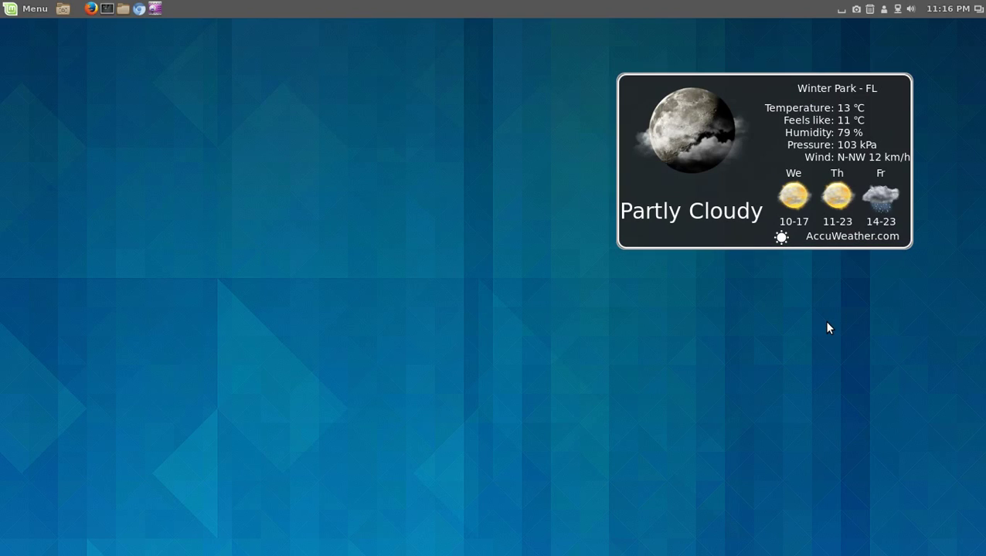
Step: Set the weather desklet's measurement unit to F in its configuration
{"action": "right_click", "coordinate": [715, 108]}
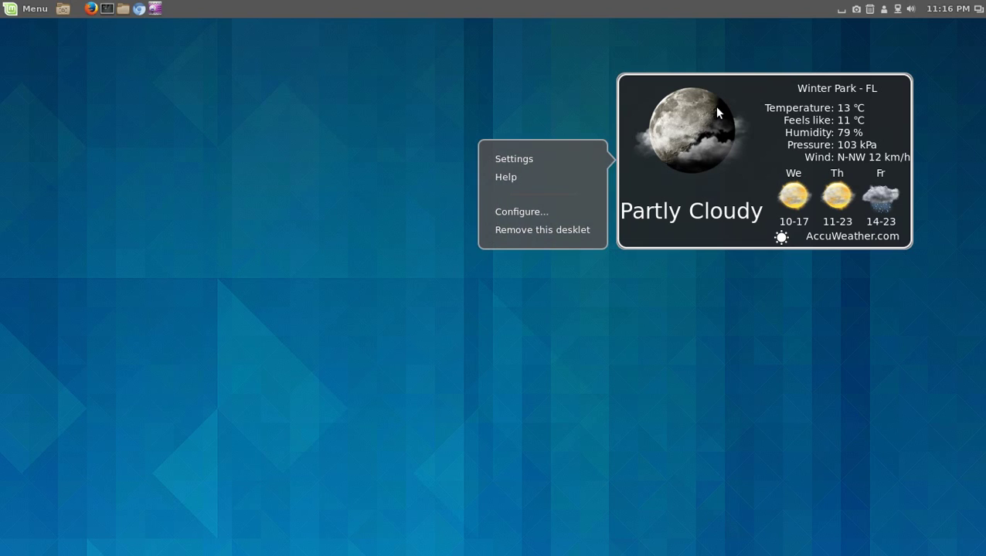
{"action": "left_click", "coordinate": [522, 212]}
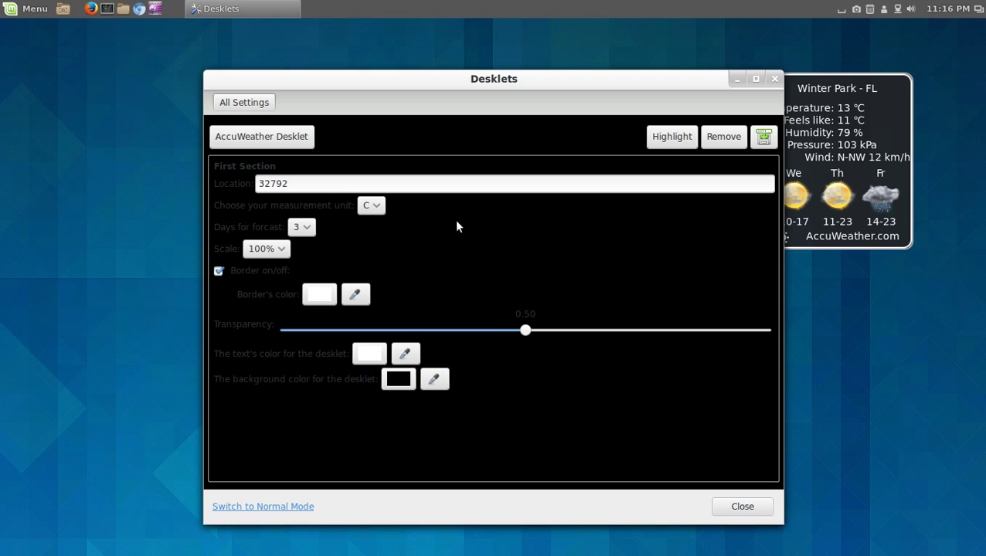
{"action": "left_click", "coordinate": [380, 215]}
{"action": "left_click", "coordinate": [375, 229]}
{"action": "left_click", "coordinate": [773, 79]}
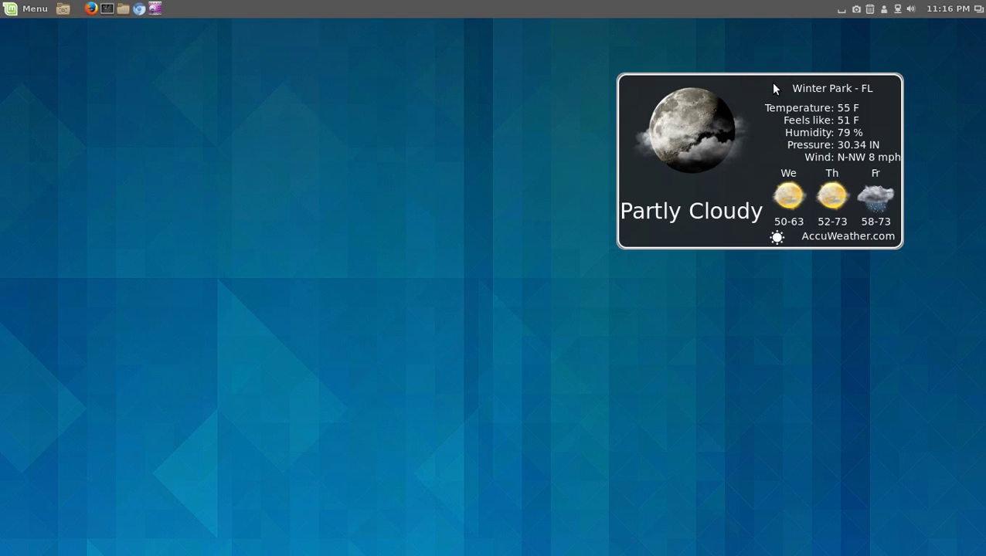
Step: Remove the AccuWeather desklet from the desktop and bring up the desktop menu
{"action": "right_click", "coordinate": [833, 157]}
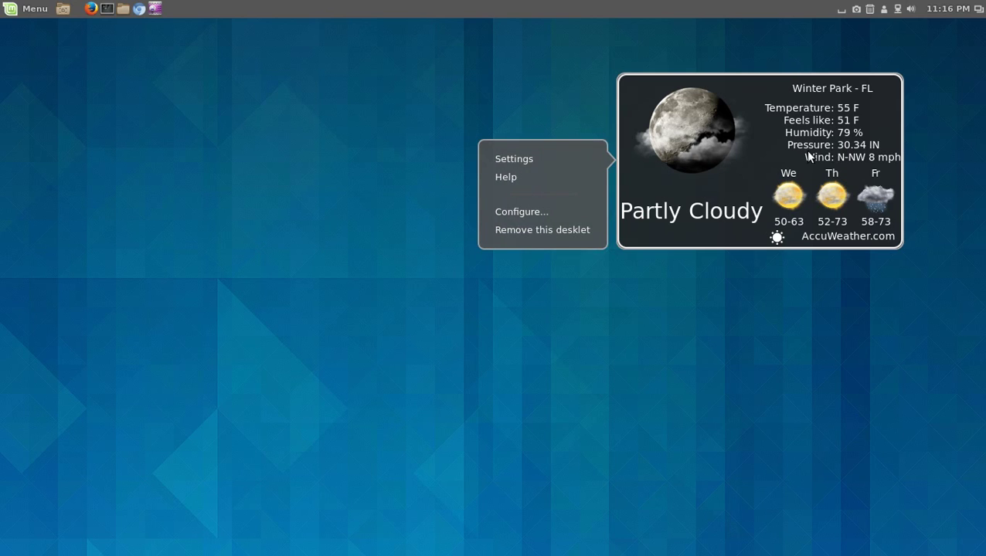
{"action": "left_click", "coordinate": [570, 231]}
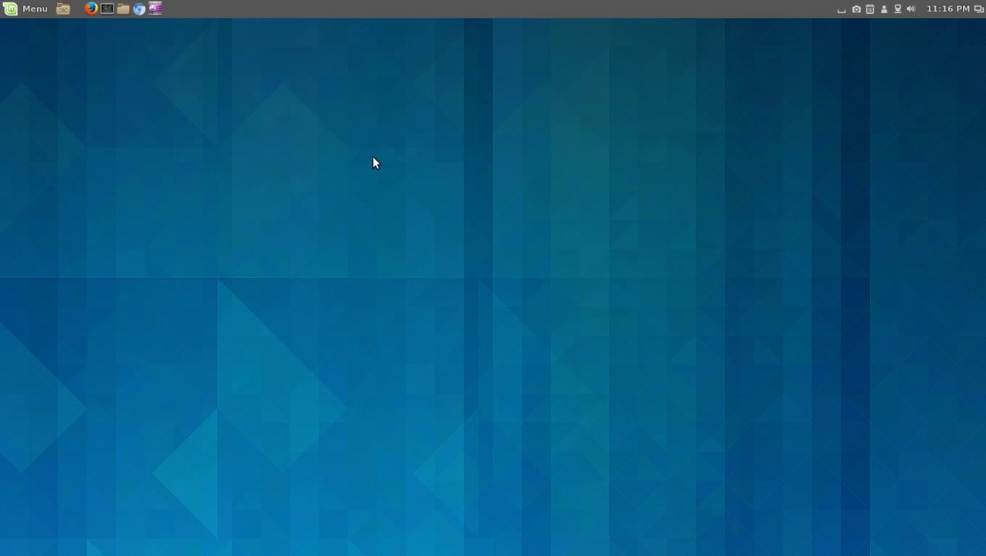
{"action": "right_click", "coordinate": [385, 139]}
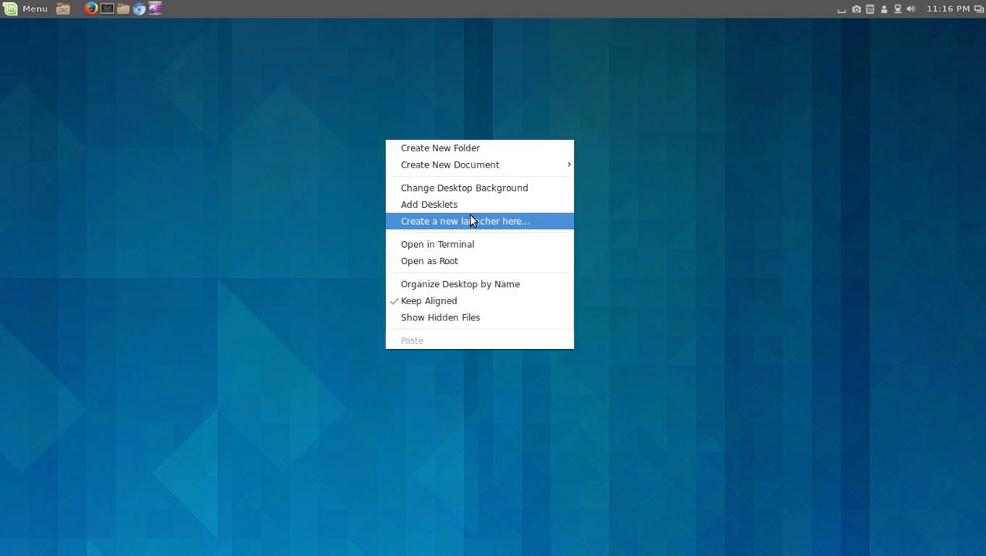
Step: Add the Celestial-stream jpg from Pictures/UBUNTU PICS to the Backgrounds wallpaper list
{"action": "left_click", "coordinate": [477, 192]}
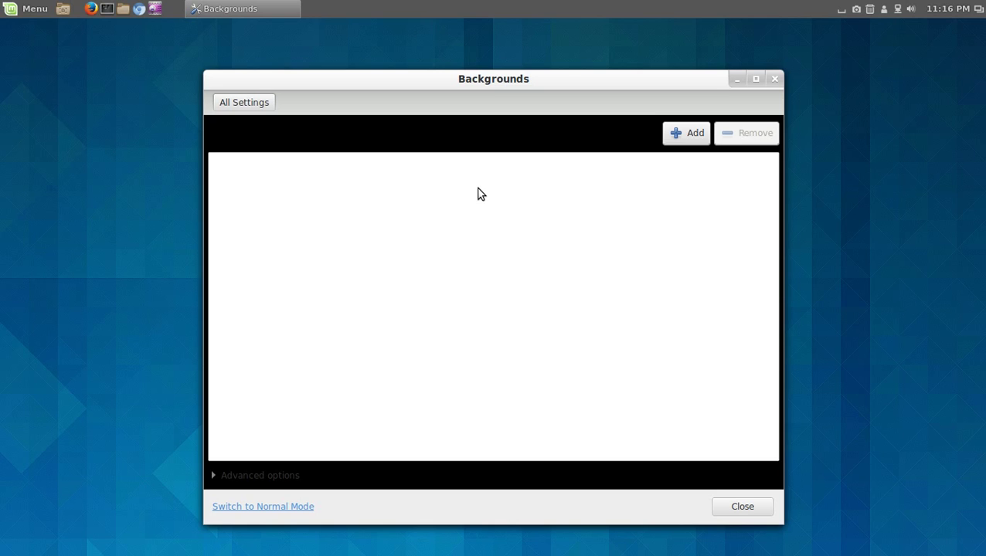
{"action": "left_click", "coordinate": [677, 134]}
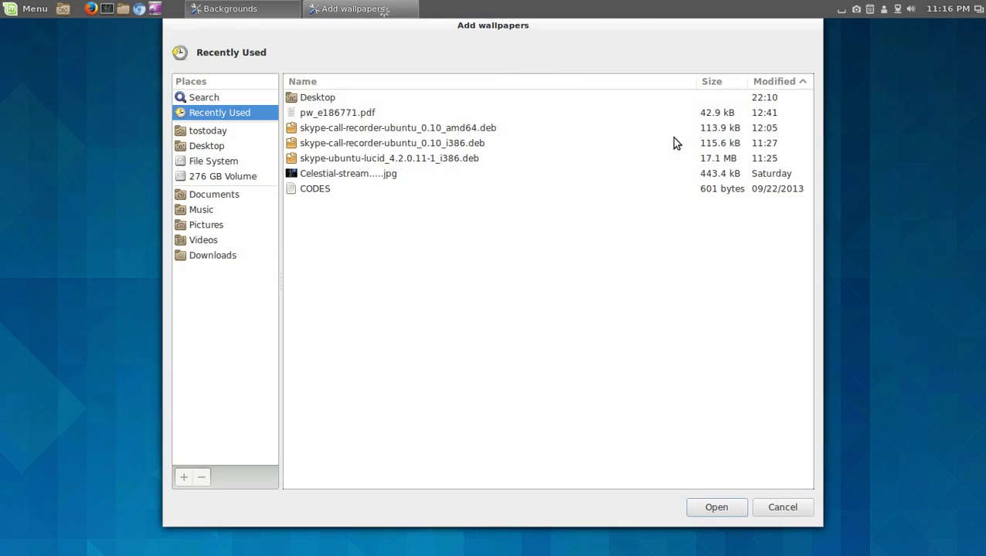
{"action": "left_click", "coordinate": [225, 227]}
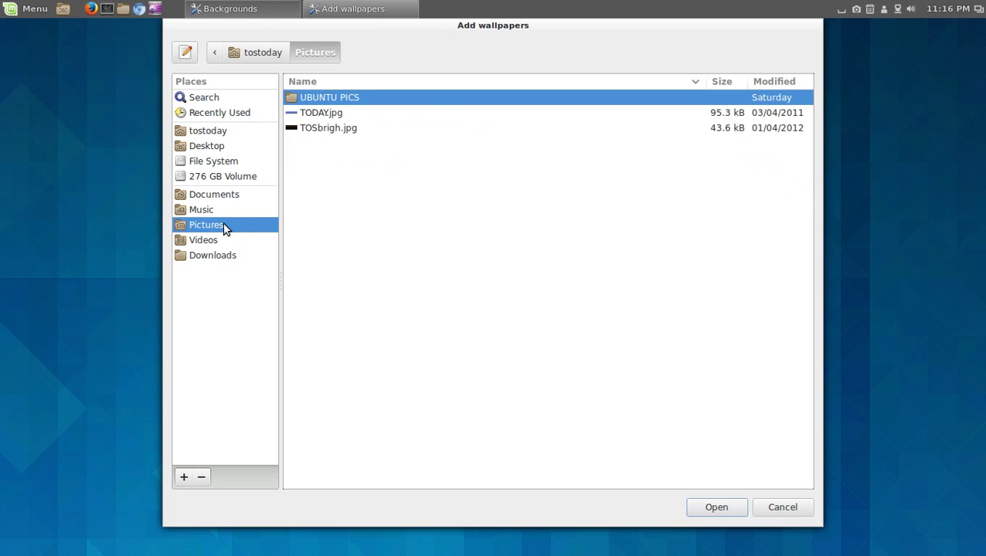
{"action": "double_click", "coordinate": [419, 99]}
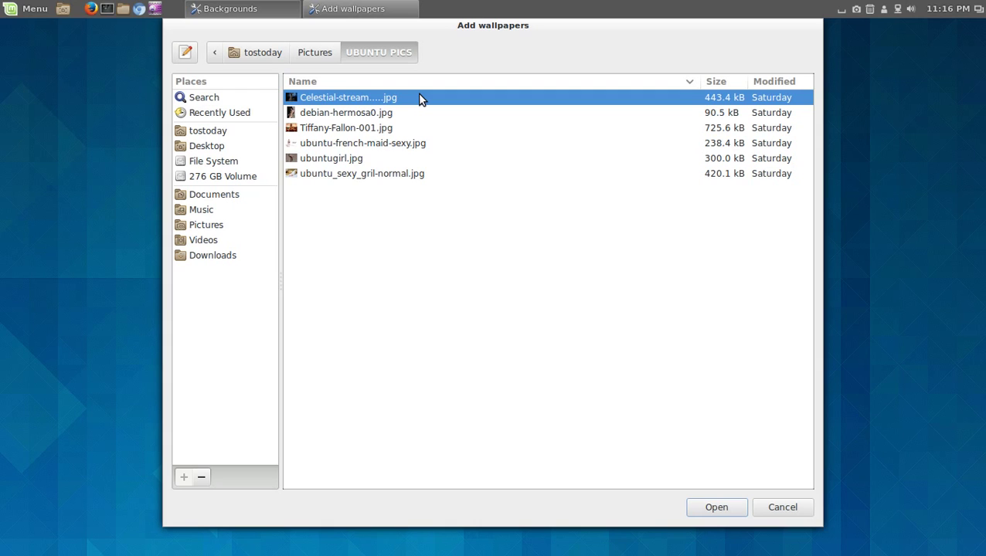
{"action": "left_click", "coordinate": [733, 510]}
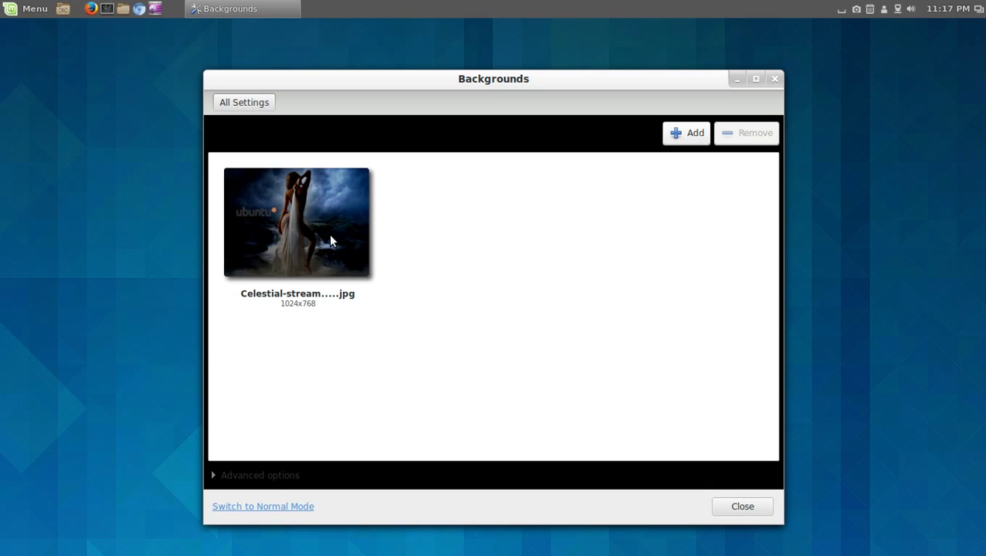
Step: Apply Celestial-stream as the wallpaper and change its border colour from orange to black
{"action": "left_click", "coordinate": [330, 241]}
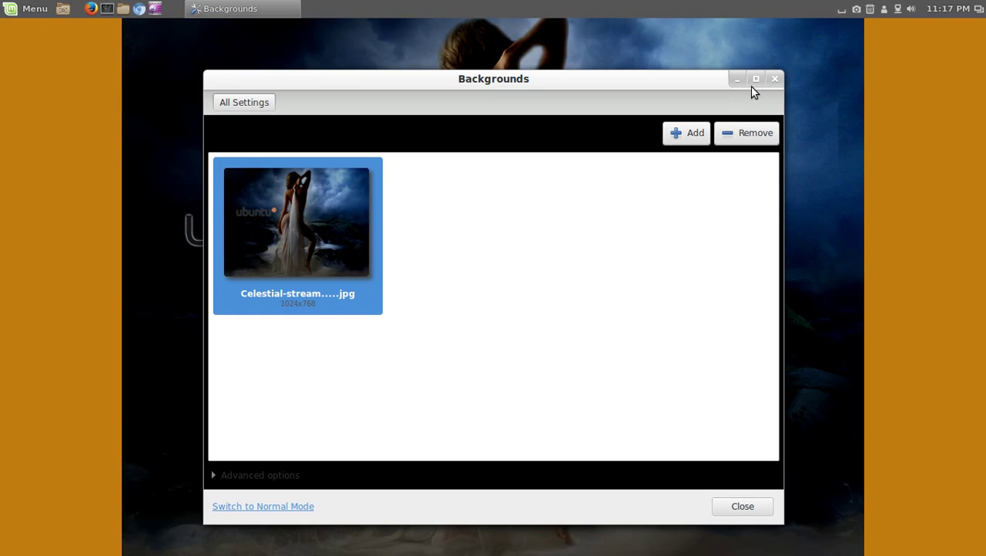
{"action": "left_click", "coordinate": [775, 82]}
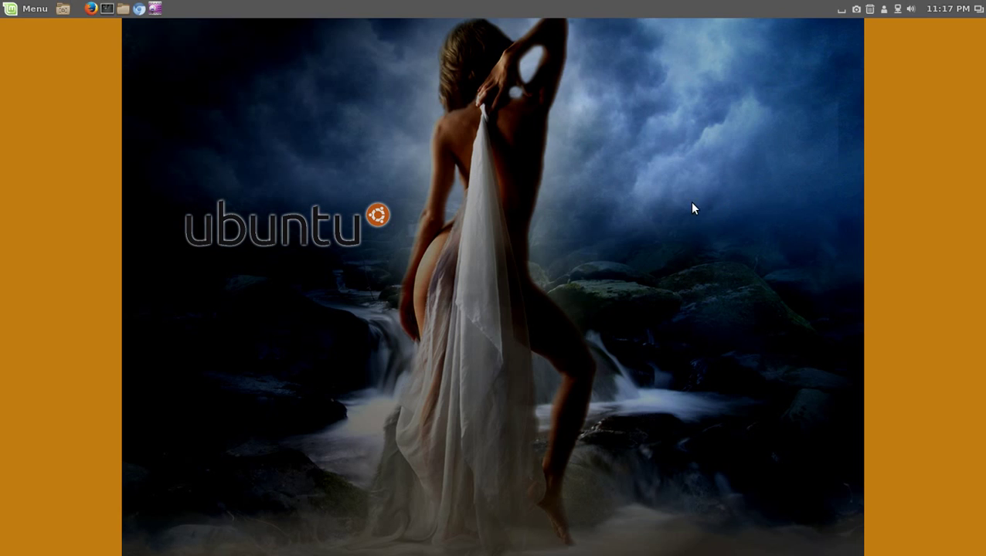
{"action": "right_click", "coordinate": [431, 156]}
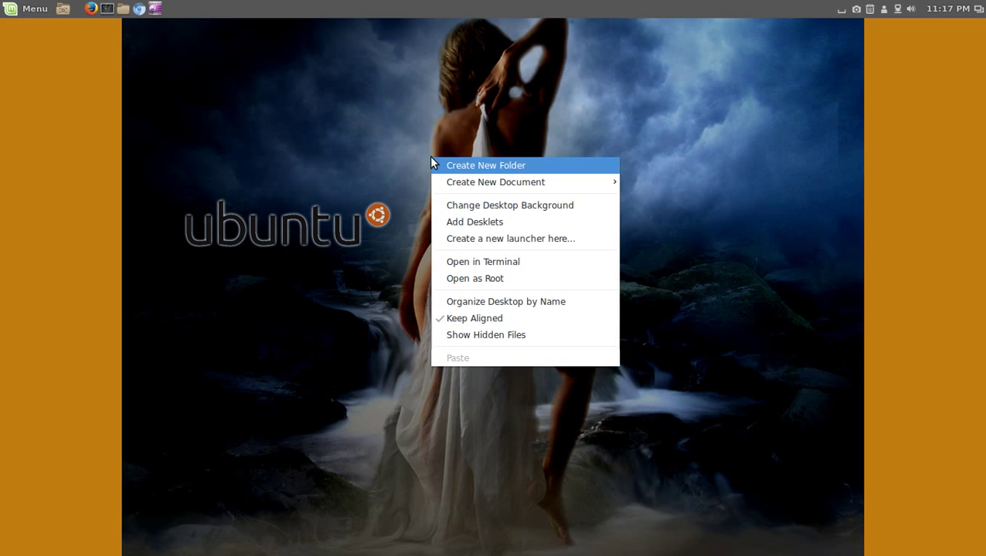
{"action": "left_click", "coordinate": [494, 205]}
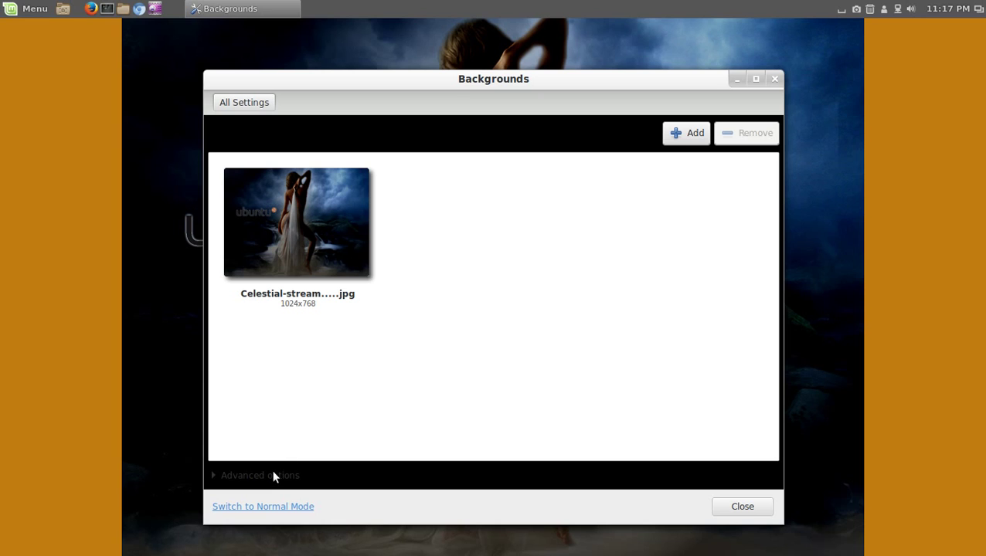
{"action": "left_click", "coordinate": [274, 476]}
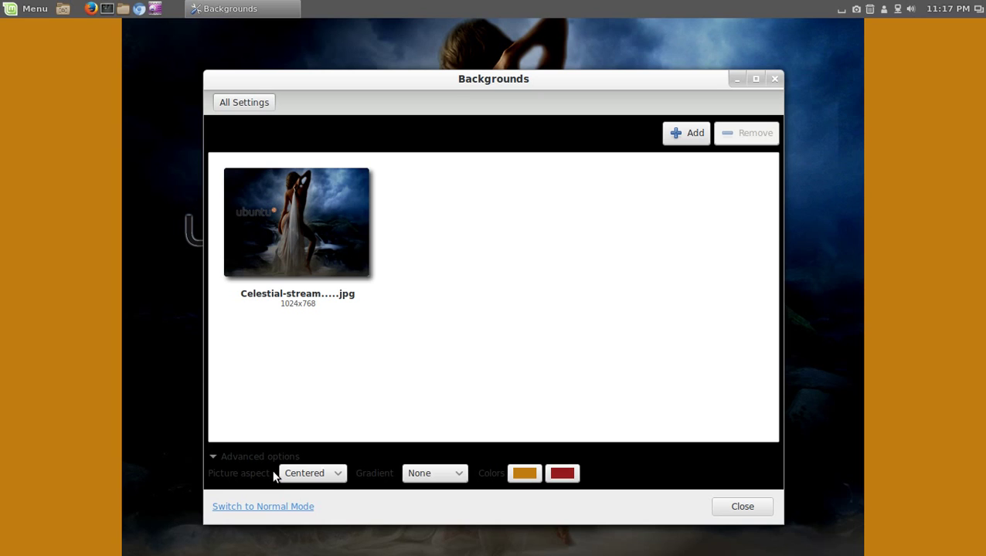
{"action": "left_click", "coordinate": [525, 473]}
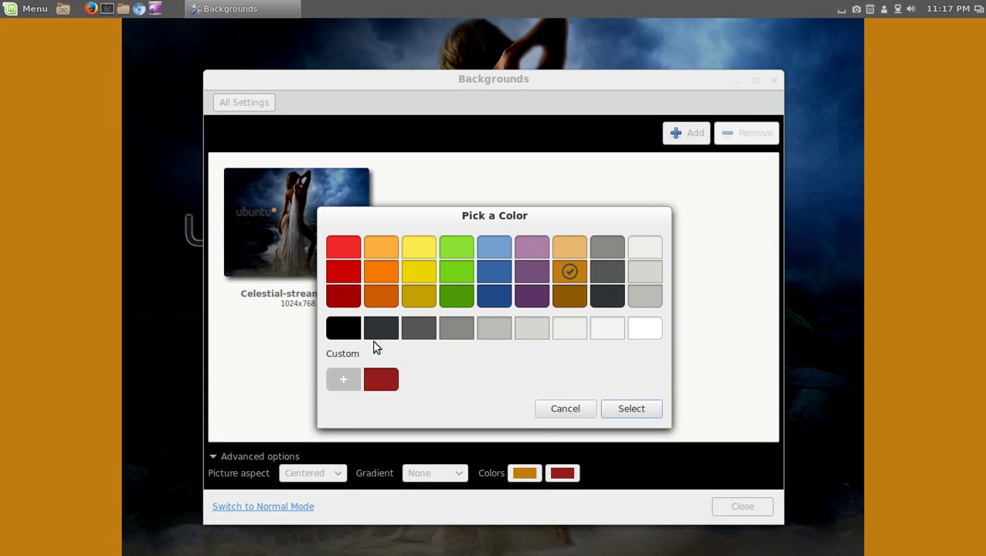
{"action": "left_click", "coordinate": [348, 331]}
{"action": "left_click", "coordinate": [617, 415]}
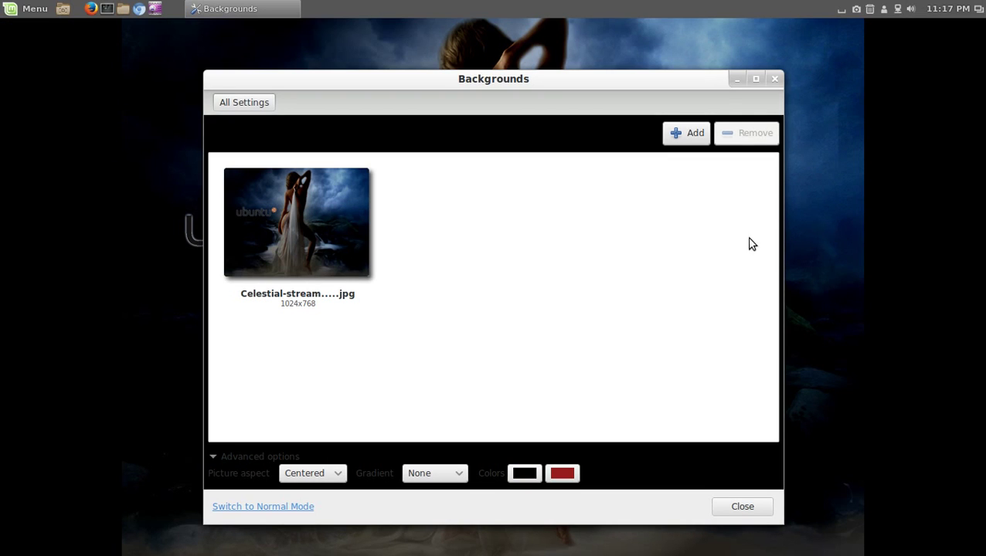
{"action": "left_click", "coordinate": [768, 81]}
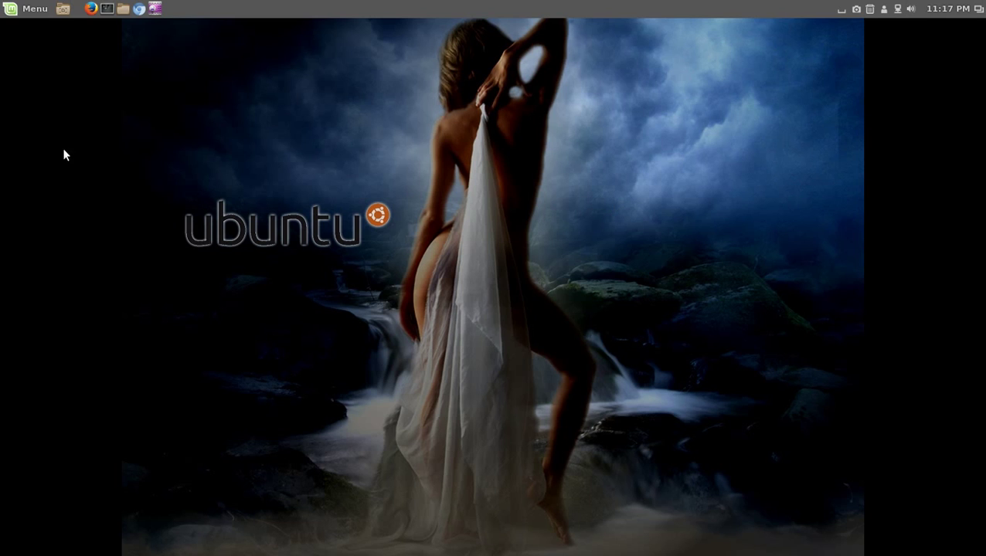
{"action": "left_click", "coordinate": [25, 11]}
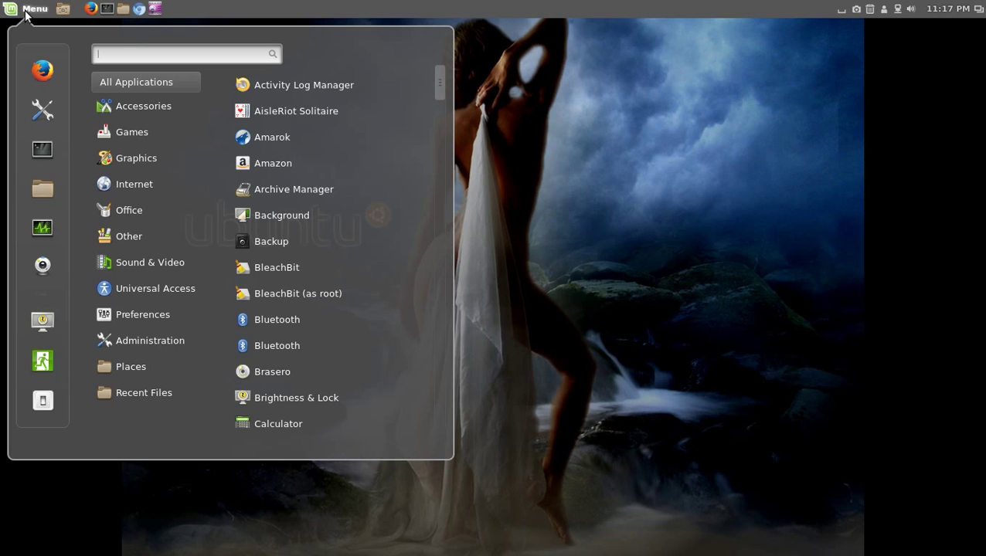
{"action": "left_click", "coordinate": [25, 11]}
{"action": "right_click", "coordinate": [370, 220]}
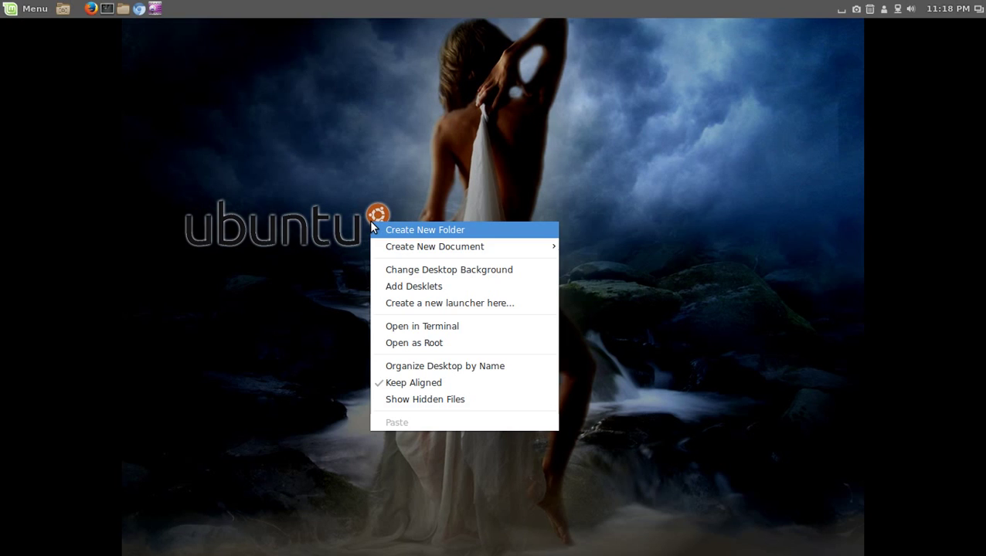
{"action": "left_click", "coordinate": [456, 270]}
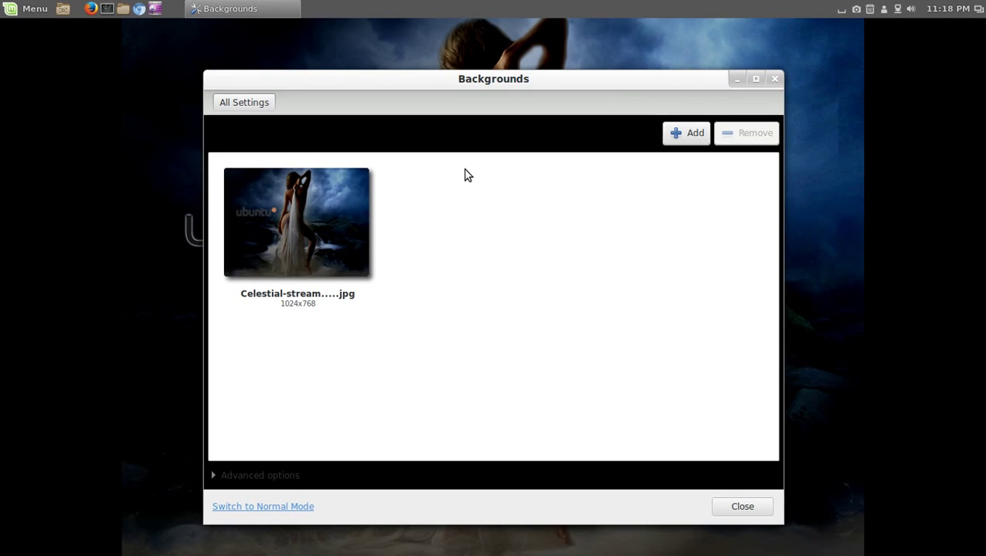
{"action": "left_click", "coordinate": [572, 473]}
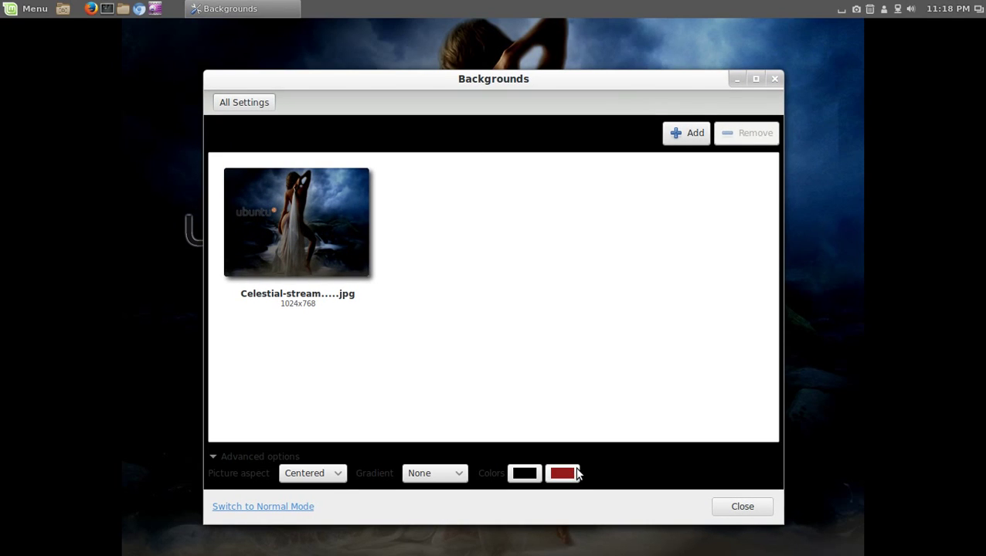
{"action": "left_click", "coordinate": [776, 81]}
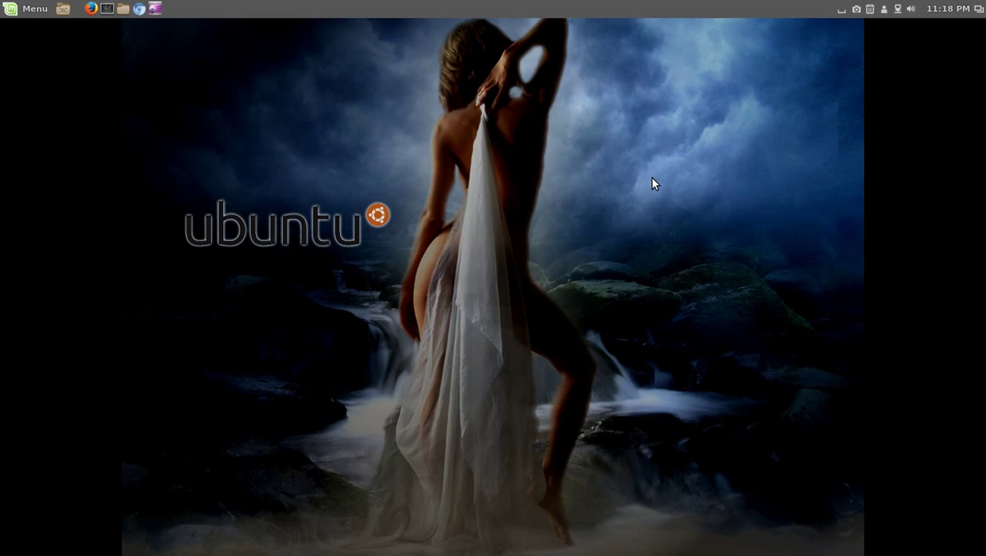